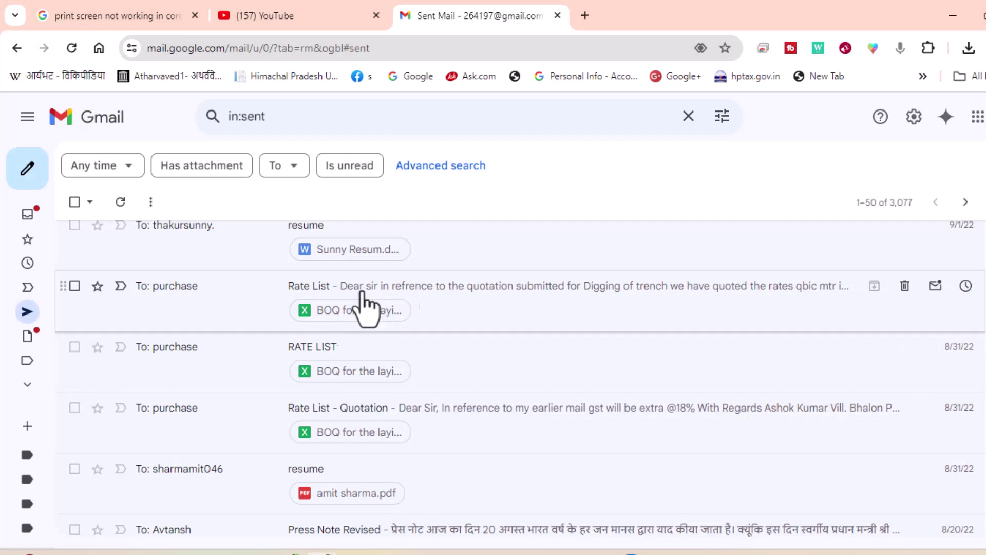
- Open the sent 'Rate List' email and scroll down to its spreadsheet attachment
{"action": "left_click", "coordinate": [361, 292]}
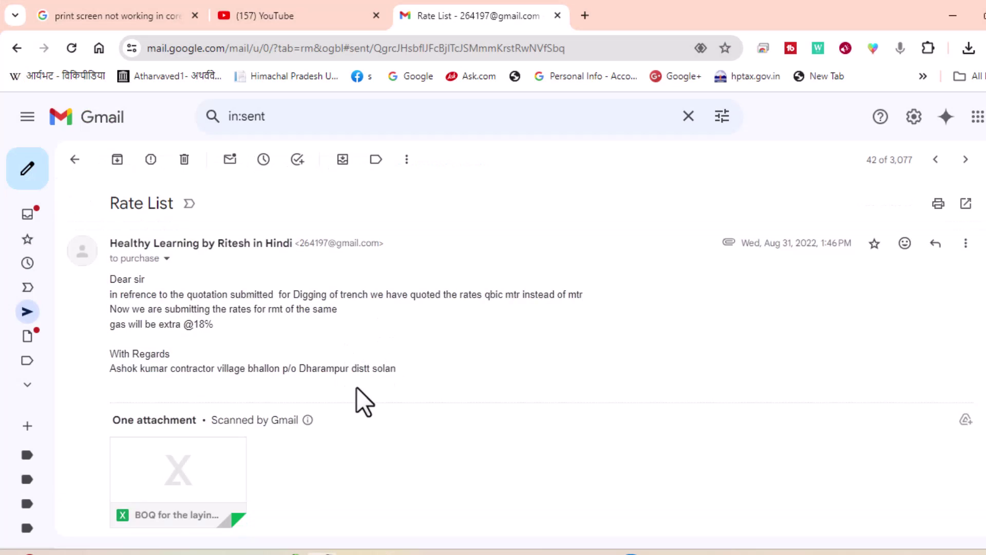
{"action": "scroll", "coordinate": [363, 400], "scroll_direction": "down", "scroll_amount": 3}
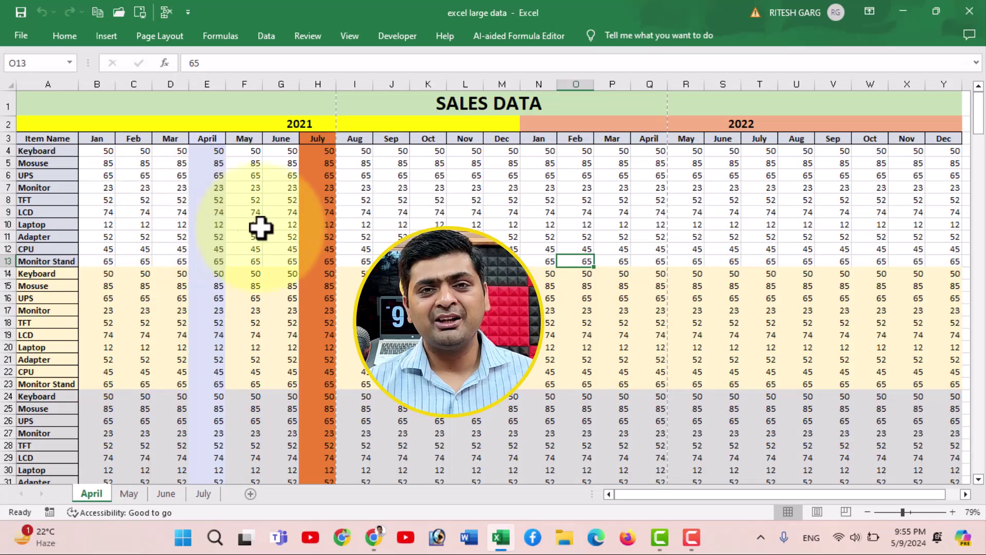
- Select cell F10 and review the print preview's 21 portrait A4 pages
{"action": "left_click", "coordinate": [261, 228]}
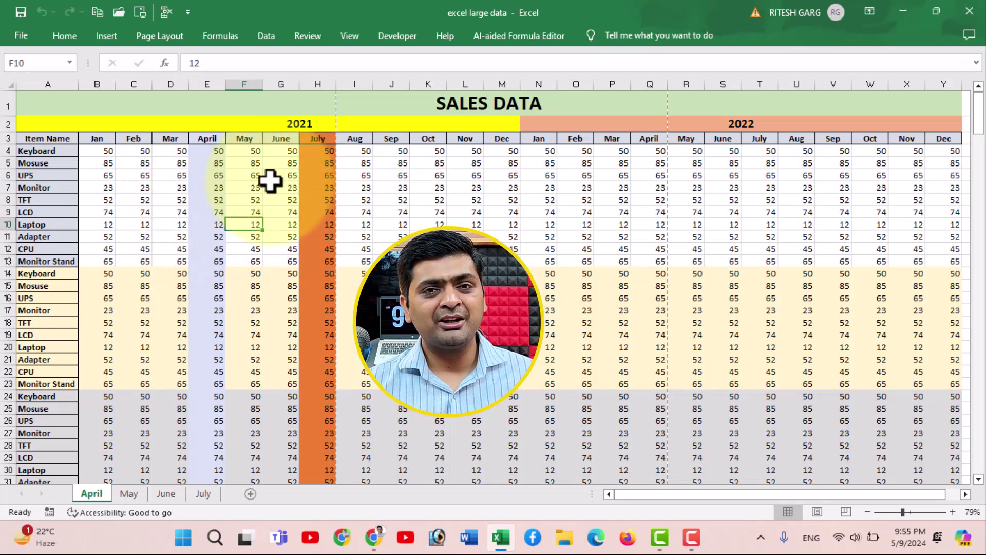
{"action": "scroll", "coordinate": [286, 253], "scroll_direction": "down", "scroll_amount": 9}
{"action": "scroll", "coordinate": [289, 254], "scroll_direction": "up", "scroll_amount": 9}
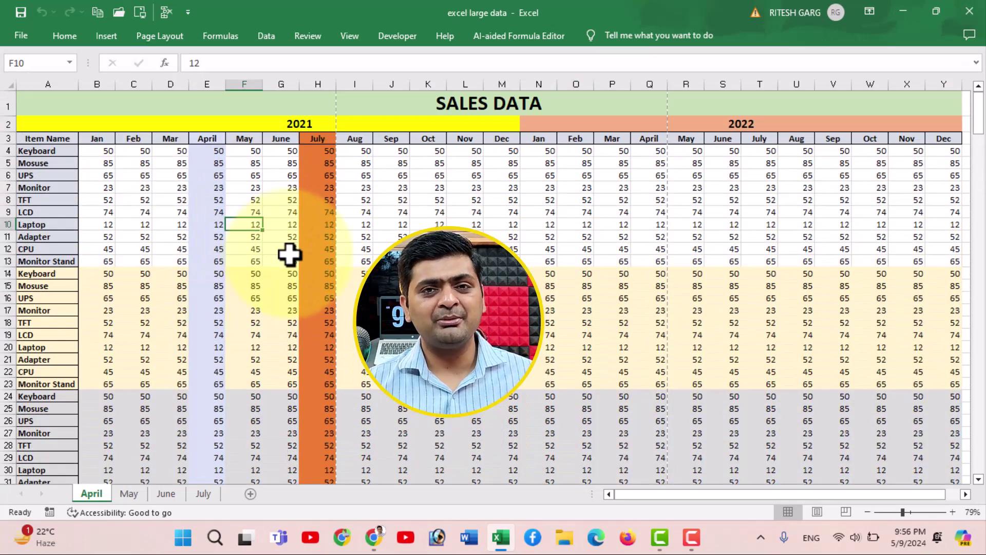
{"action": "key", "text": "ctrl+p"}
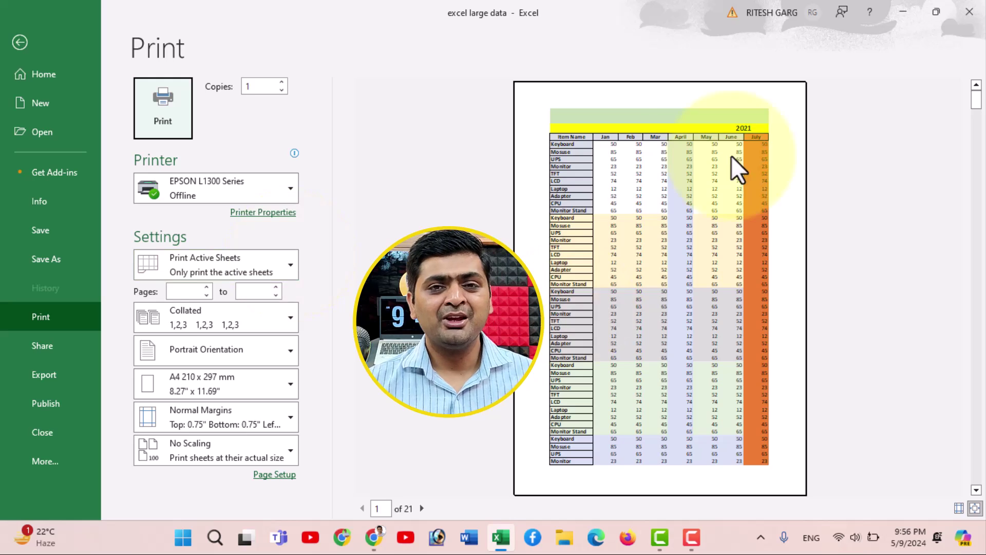
{"action": "scroll", "coordinate": [633, 259], "scroll_direction": "down", "scroll_amount": 3}
{"action": "scroll", "coordinate": [634, 260], "scroll_direction": "down", "scroll_amount": 6}
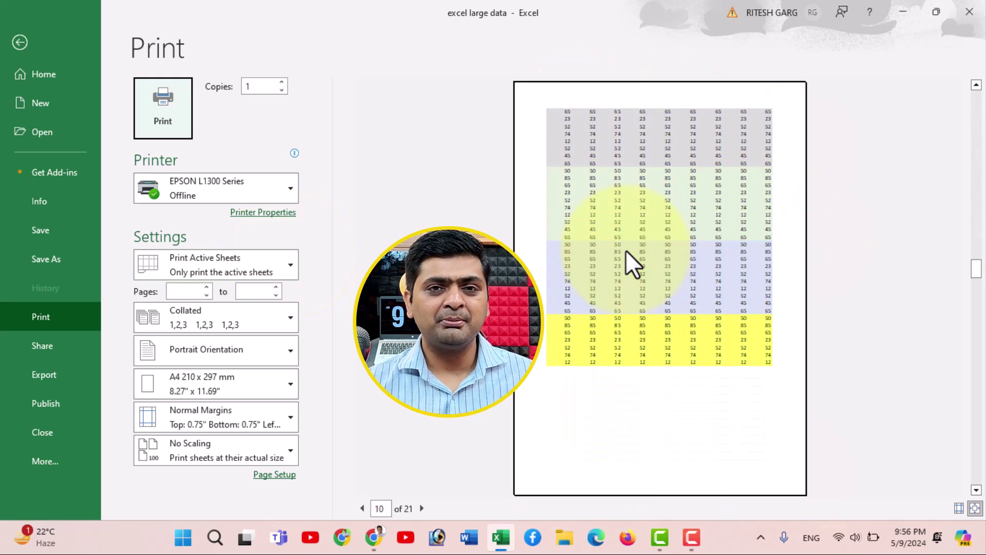
{"action": "scroll", "coordinate": [635, 260], "scroll_direction": "up", "scroll_amount": 6}
{"action": "scroll", "coordinate": [635, 260], "scroll_direction": "up", "scroll_amount": 3}
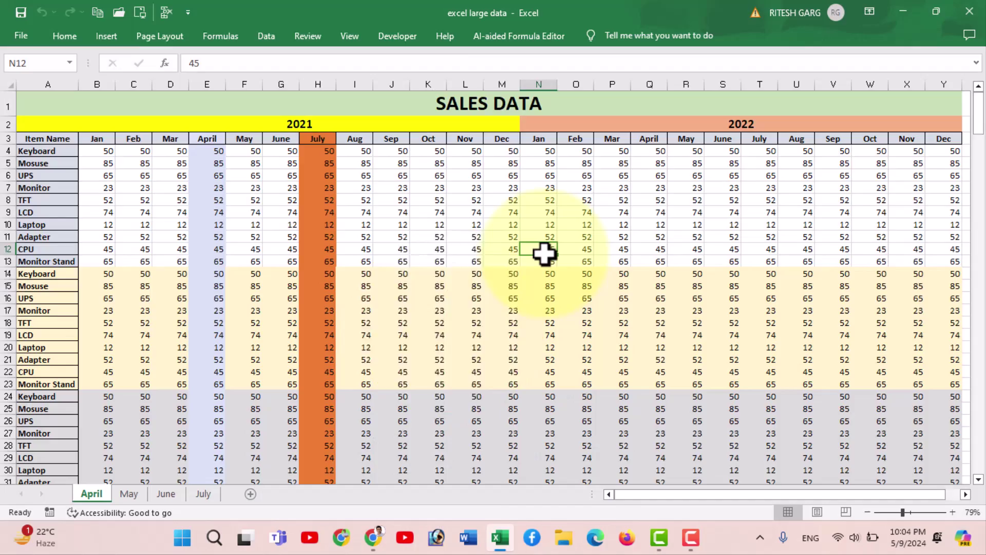
- Page through the six-page landscape print preview with repeating SALES DATA title and page numbers
{"action": "key", "text": "ctrl+p"}
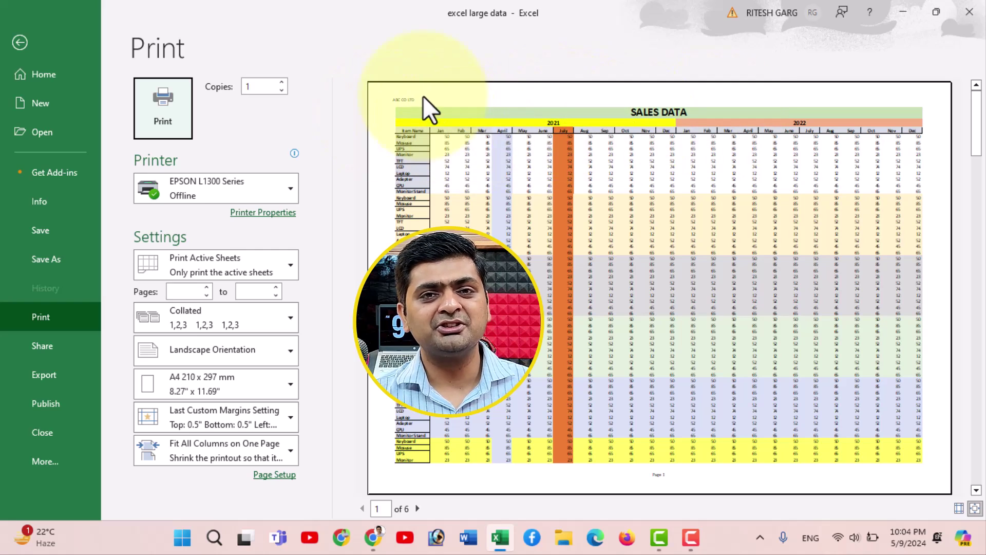
{"action": "scroll", "coordinate": [652, 247], "scroll_direction": "down", "scroll_amount": 1}
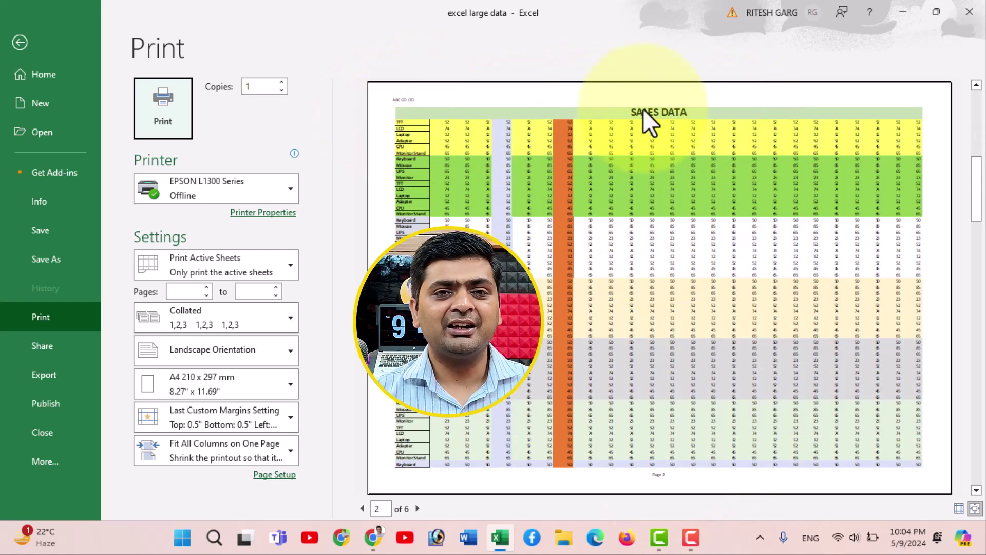
{"action": "scroll", "coordinate": [694, 276], "scroll_direction": "down", "scroll_amount": 2}
{"action": "scroll", "coordinate": [691, 301], "scroll_direction": "down", "scroll_amount": 2}
{"action": "scroll", "coordinate": [692, 304], "scroll_direction": "up", "scroll_amount": 4}
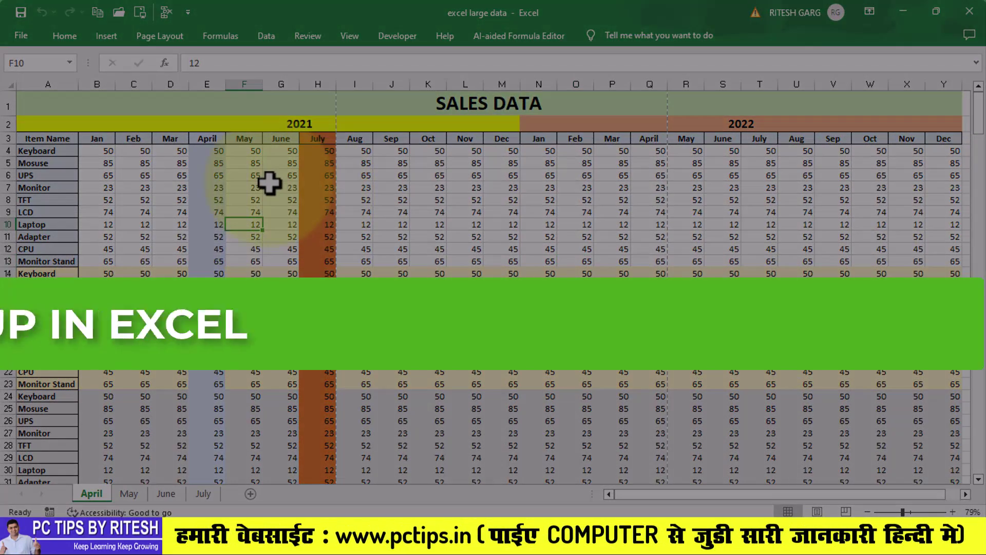
- Scroll the sales sheet, then page through its 21-page portrait print preview with normal margins
{"action": "scroll", "coordinate": [268, 216], "scroll_direction": "down", "scroll_amount": 9}
{"action": "scroll", "coordinate": [283, 249], "scroll_direction": "down", "scroll_amount": 5}
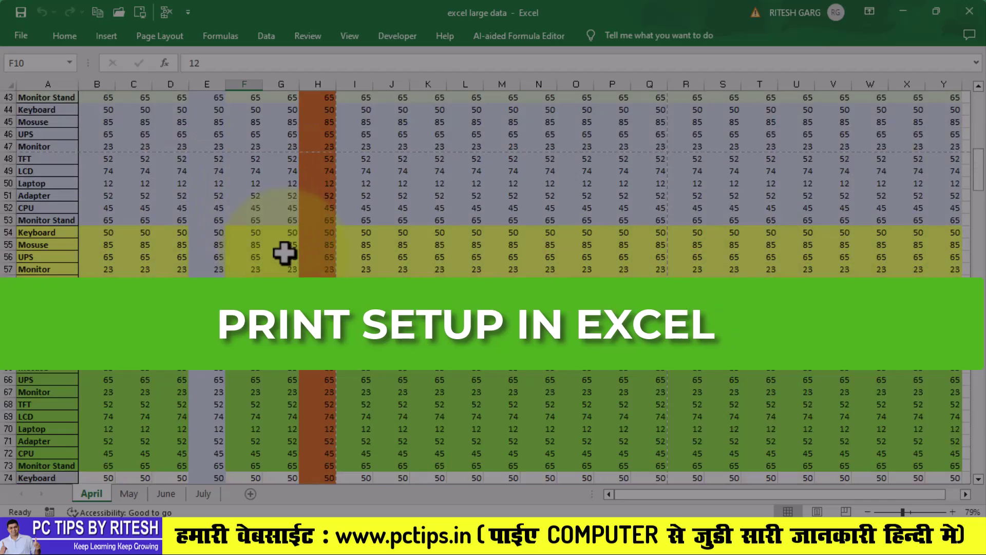
{"action": "scroll", "coordinate": [284, 251], "scroll_direction": "up", "scroll_amount": 4}
{"action": "scroll", "coordinate": [284, 252], "scroll_direction": "up", "scroll_amount": 5}
{"action": "scroll", "coordinate": [288, 253], "scroll_direction": "up", "scroll_amount": 5}
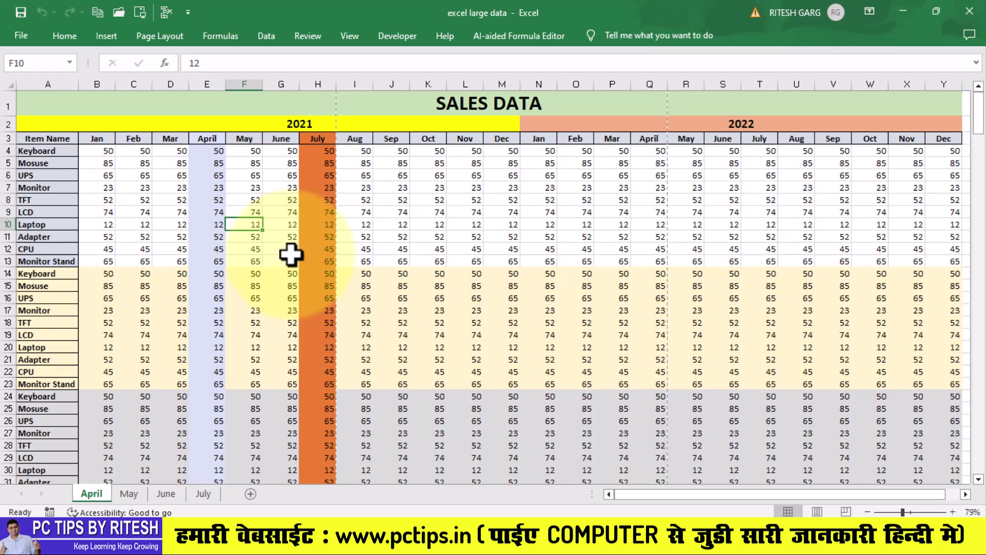
{"action": "key", "text": "ctrl+p"}
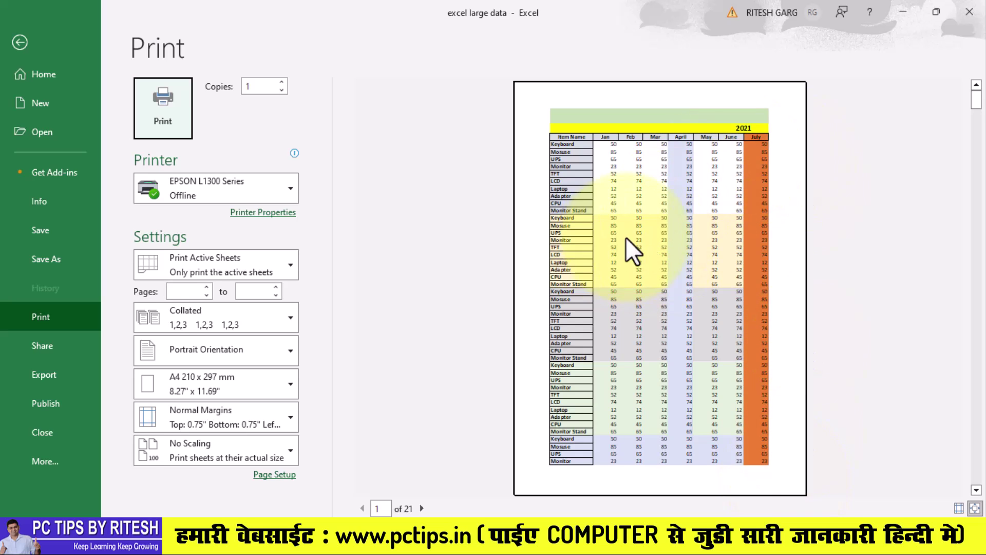
{"action": "scroll", "coordinate": [626, 244], "scroll_direction": "down", "scroll_amount": 5}
{"action": "scroll", "coordinate": [627, 246], "scroll_direction": "down", "scroll_amount": 1}
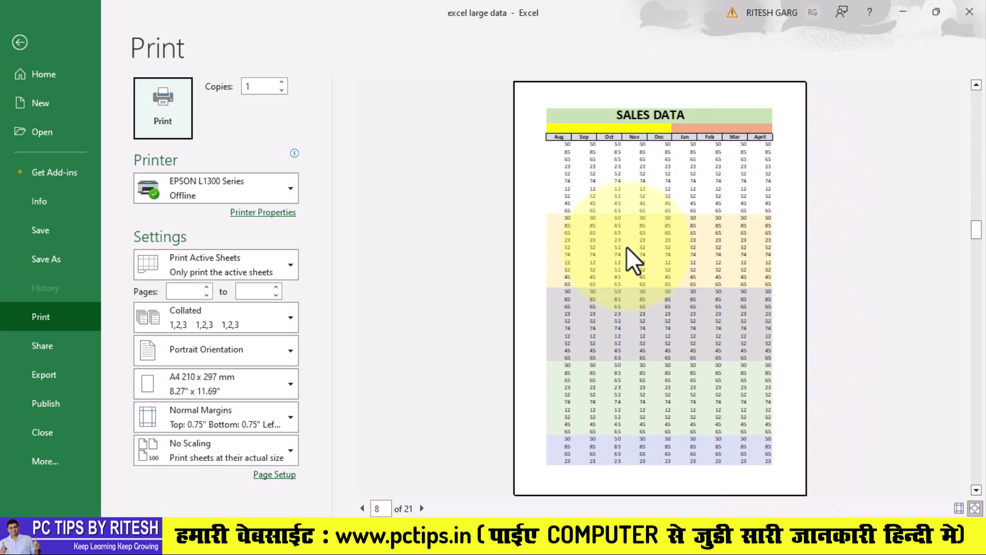
{"action": "scroll", "coordinate": [626, 249], "scroll_direction": "down", "scroll_amount": 3}
{"action": "scroll", "coordinate": [625, 251], "scroll_direction": "up", "scroll_amount": 9}
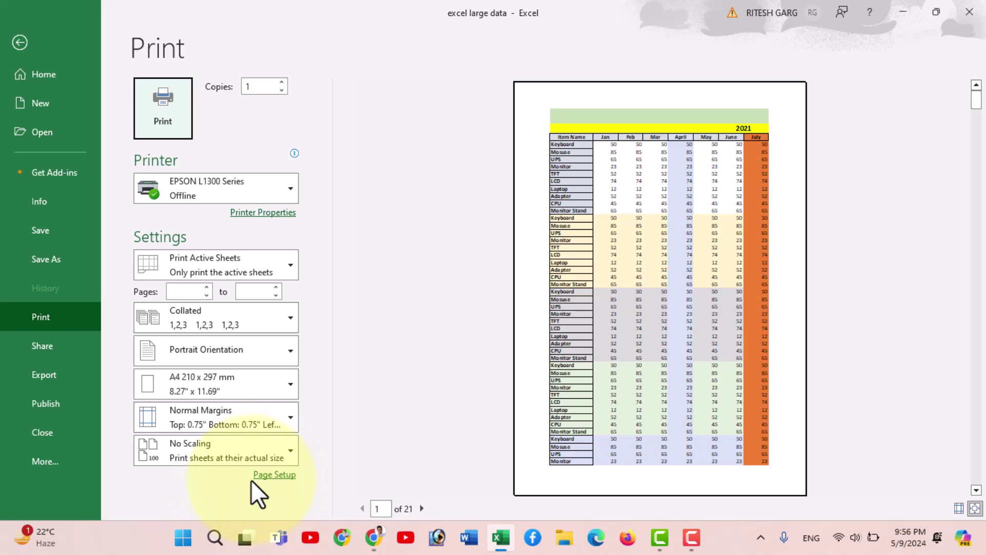
- Open Page Setup from the print view, close it unchanged, and return to the worksheet
{"action": "left_click", "coordinate": [265, 477]}
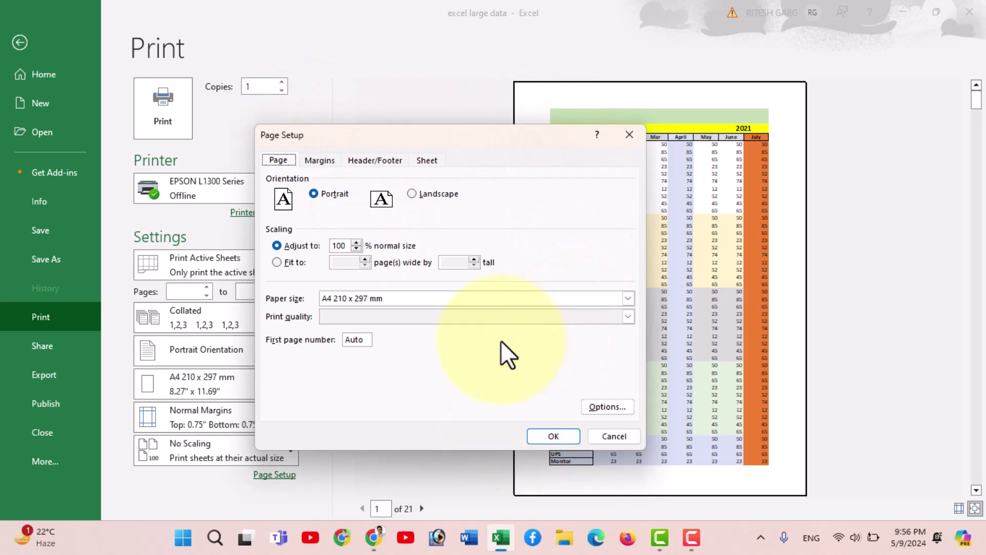
{"action": "left_click", "coordinate": [611, 438]}
{"action": "left_click", "coordinate": [21, 42]}
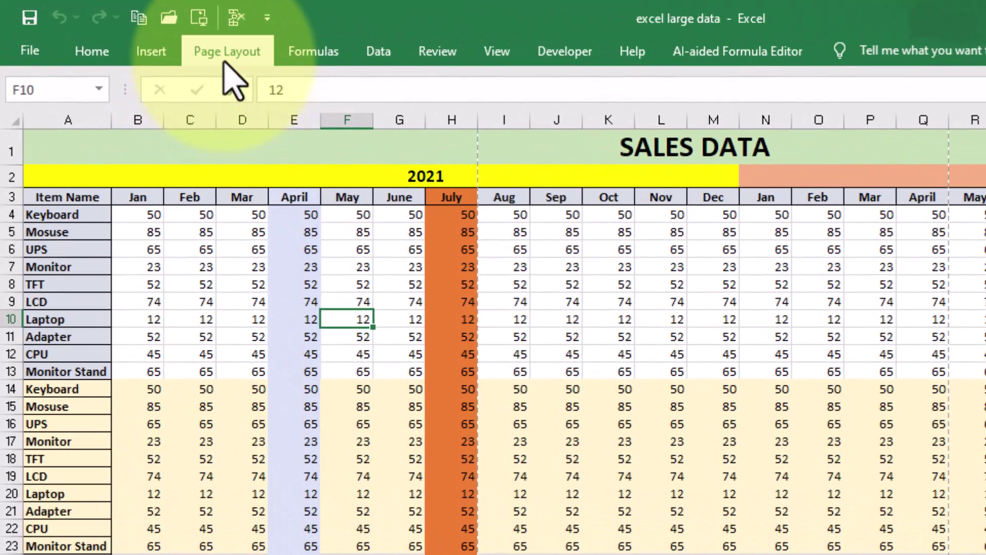
- Open Page Setup from the Page Layout ribbon's launcher and close it without changes
{"action": "left_click", "coordinate": [226, 52]}
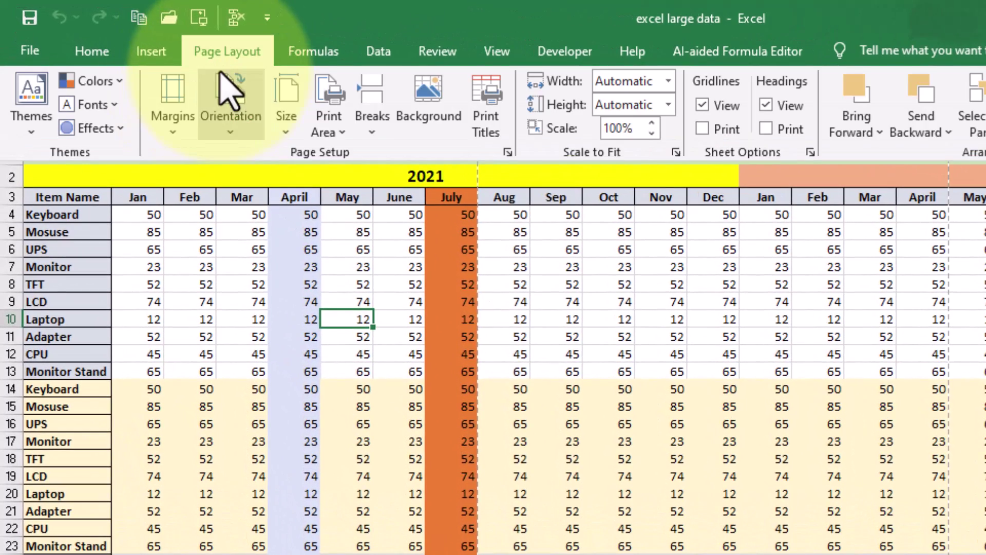
{"action": "left_click", "coordinate": [508, 153]}
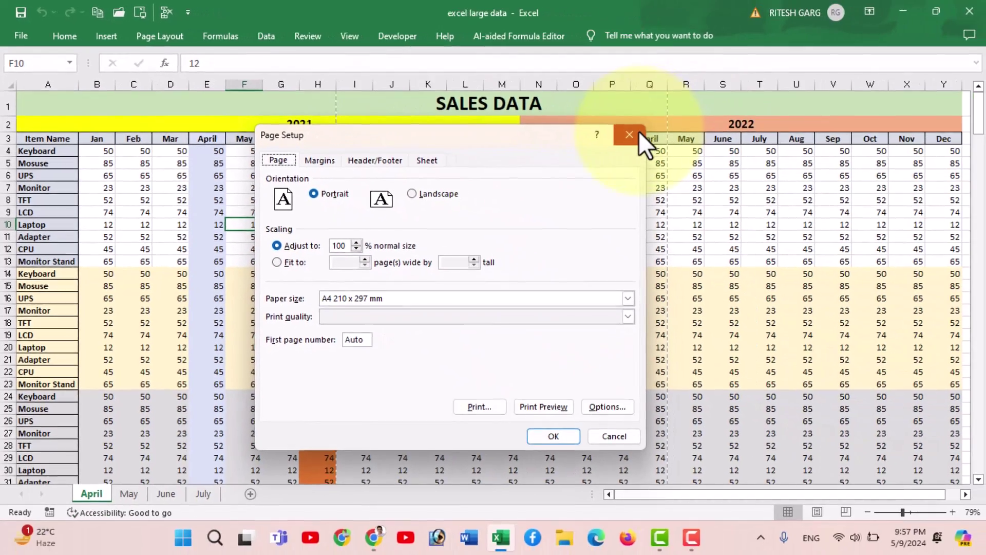
{"action": "left_click", "coordinate": [637, 133]}
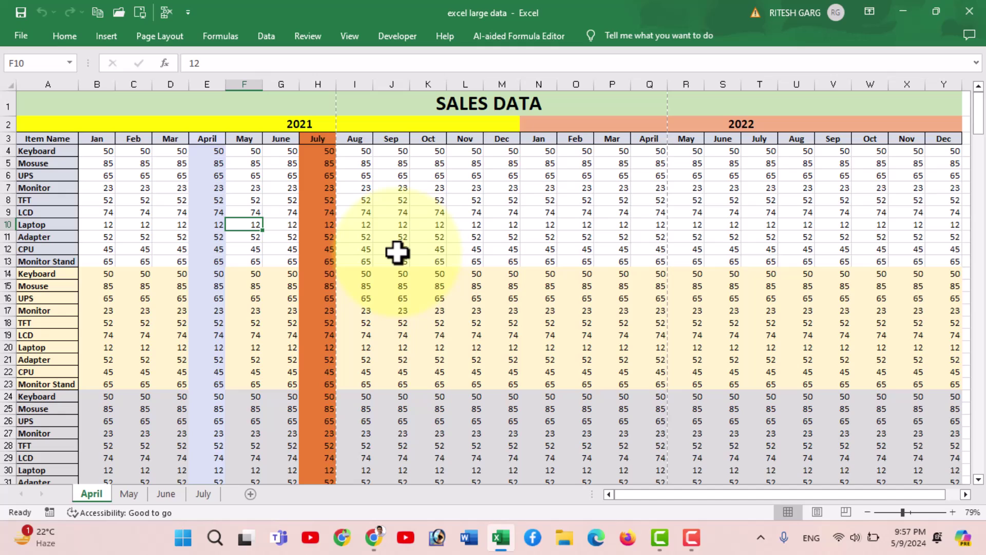
- Open Page Setup via Alt, P, S, P, close it unchanged, and reopen the 21-page print preview
{"action": "key", "text": "alt"}
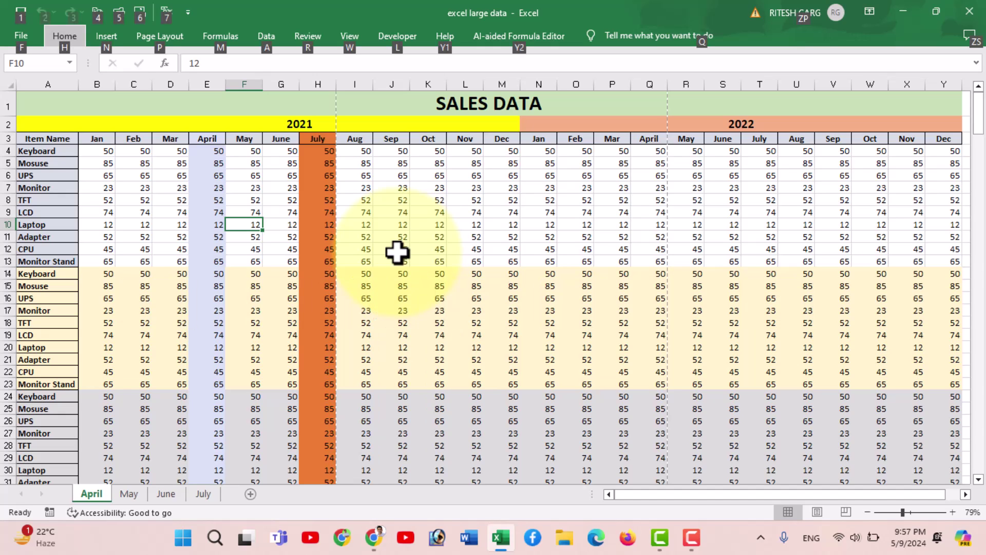
{"action": "key", "text": "p"}
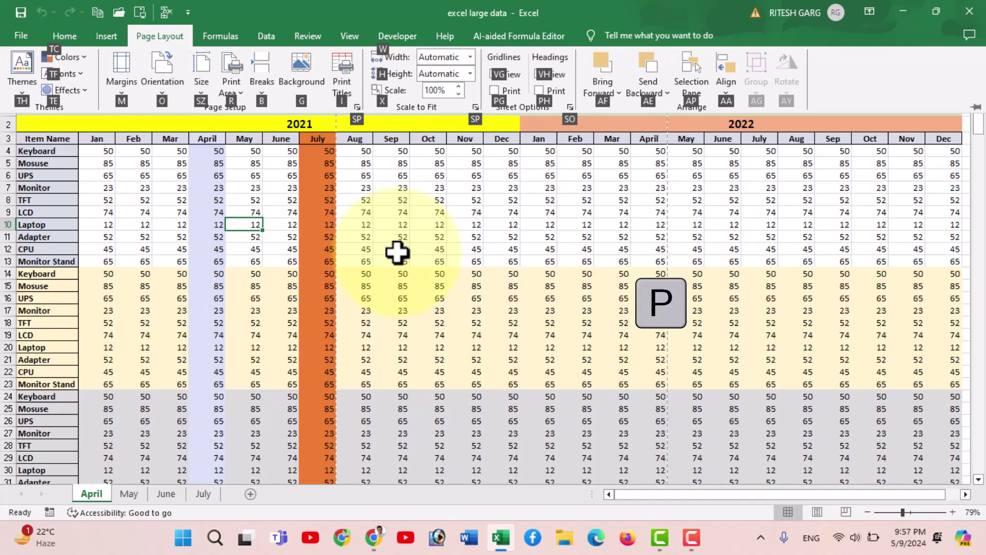
{"action": "key", "text": "s"}
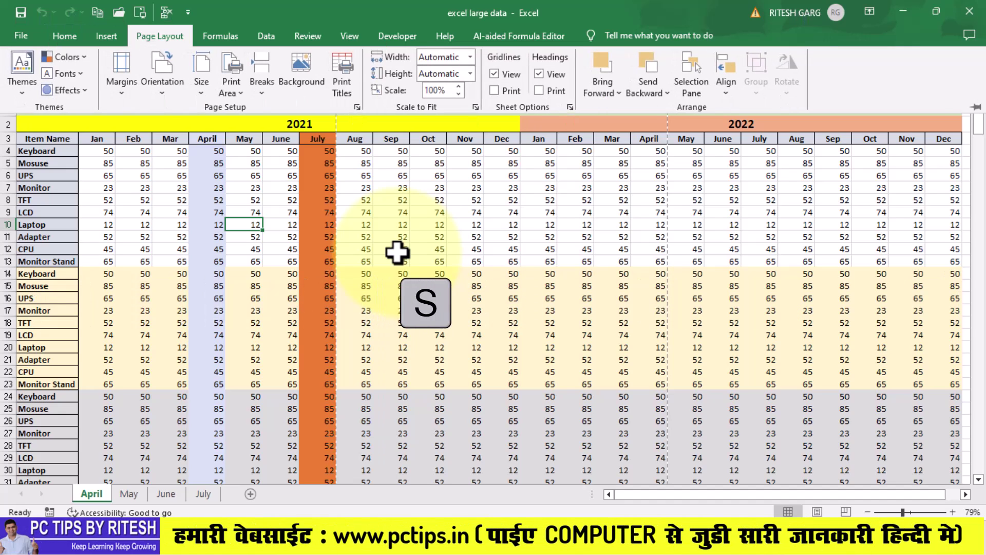
{"action": "key", "text": "p"}
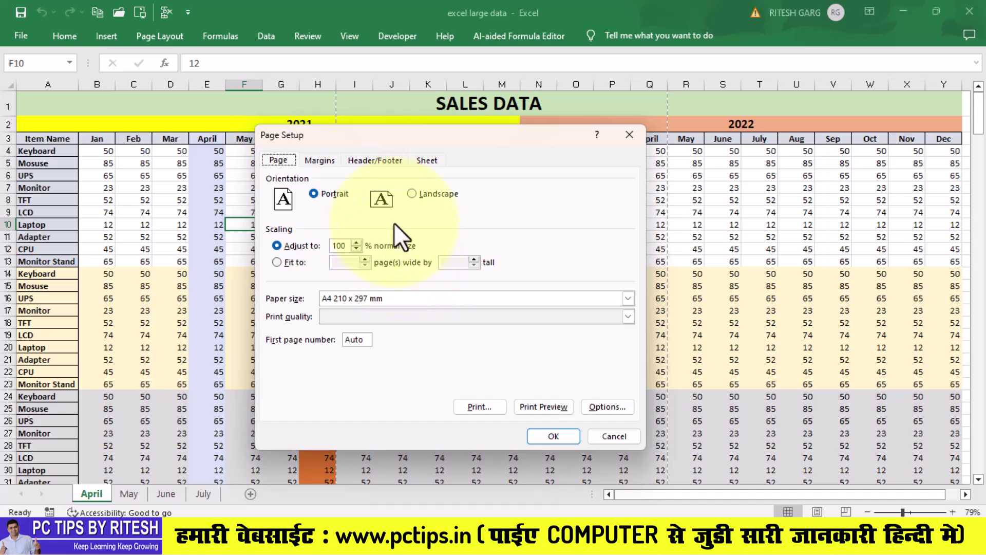
{"action": "left_click", "coordinate": [630, 134]}
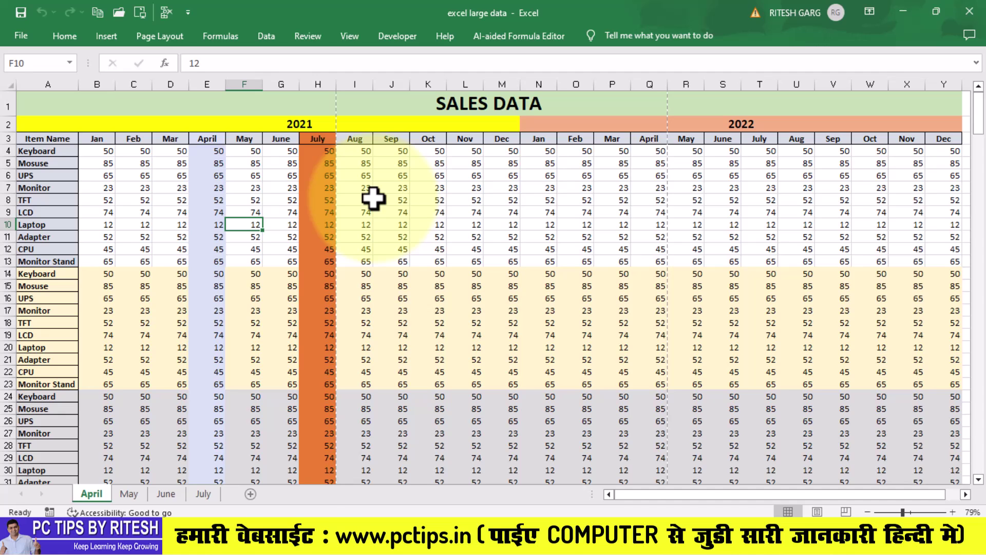
{"action": "key", "text": "ctrl+p"}
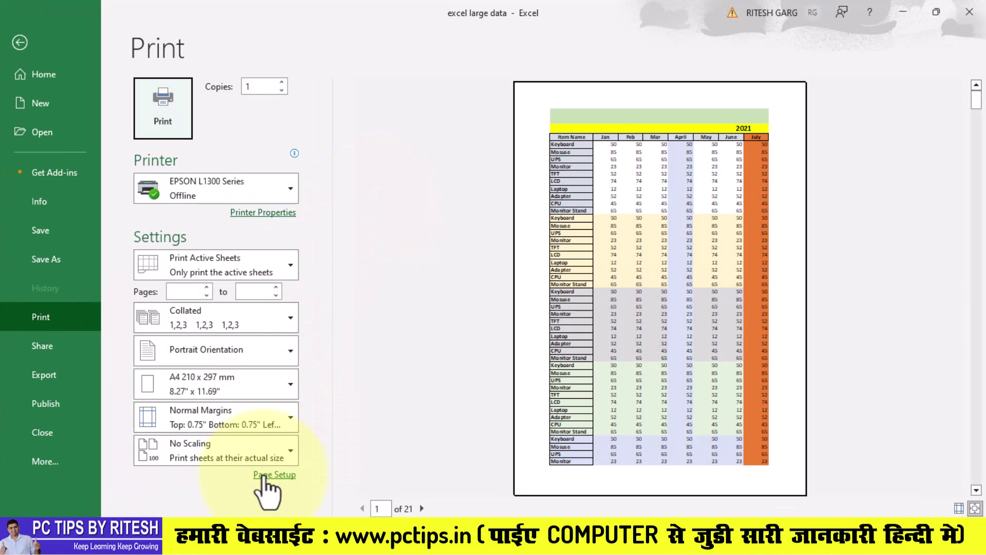
- Set landscape orientation on A4 210 x 297 mm paper, reducing the printout to 20 pages
{"action": "left_click", "coordinate": [266, 478]}
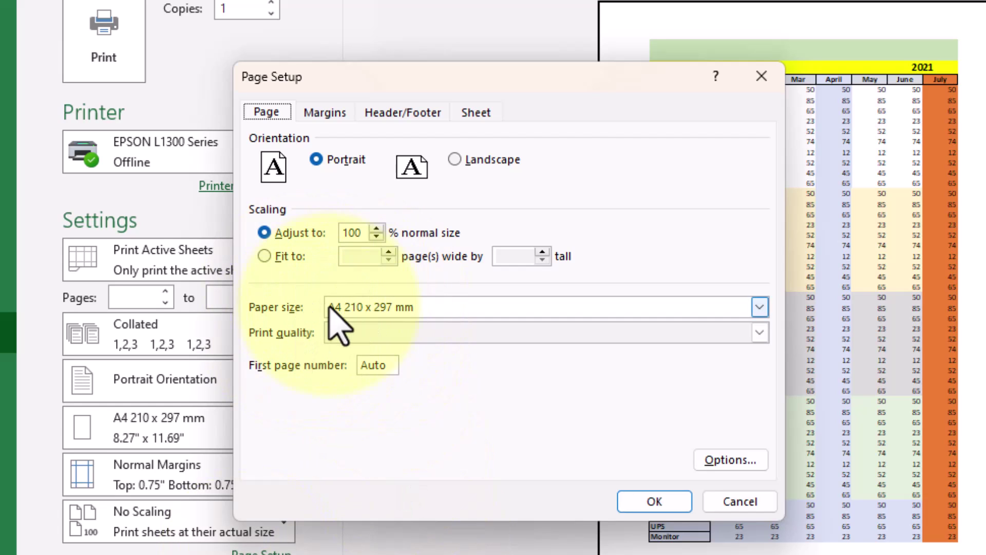
{"action": "left_click", "coordinate": [379, 311]}
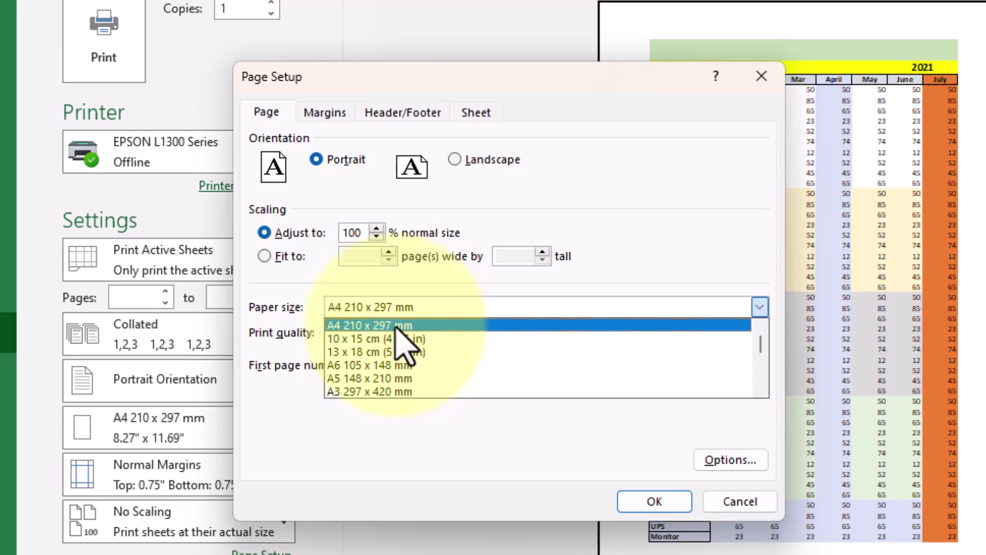
{"action": "left_click", "coordinate": [395, 327]}
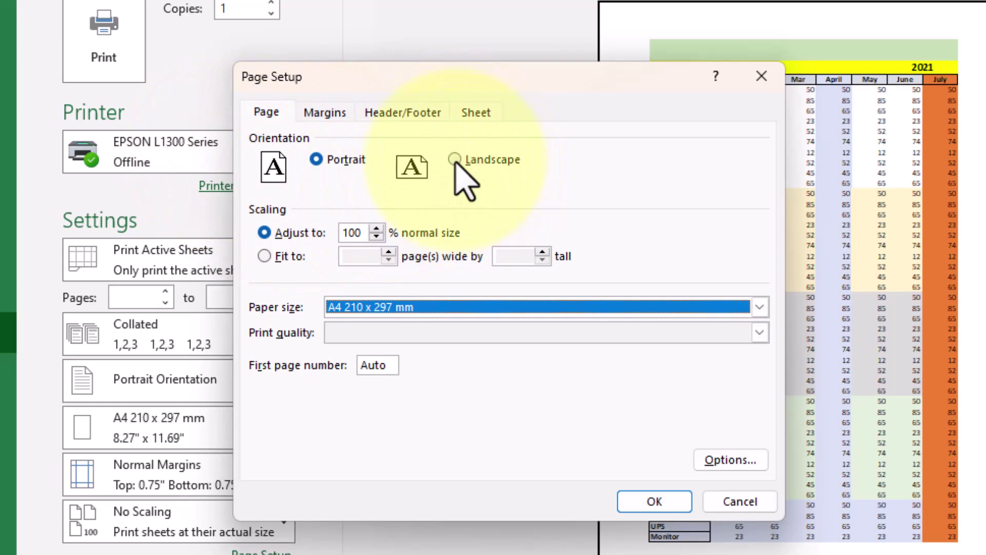
{"action": "left_click", "coordinate": [456, 160]}
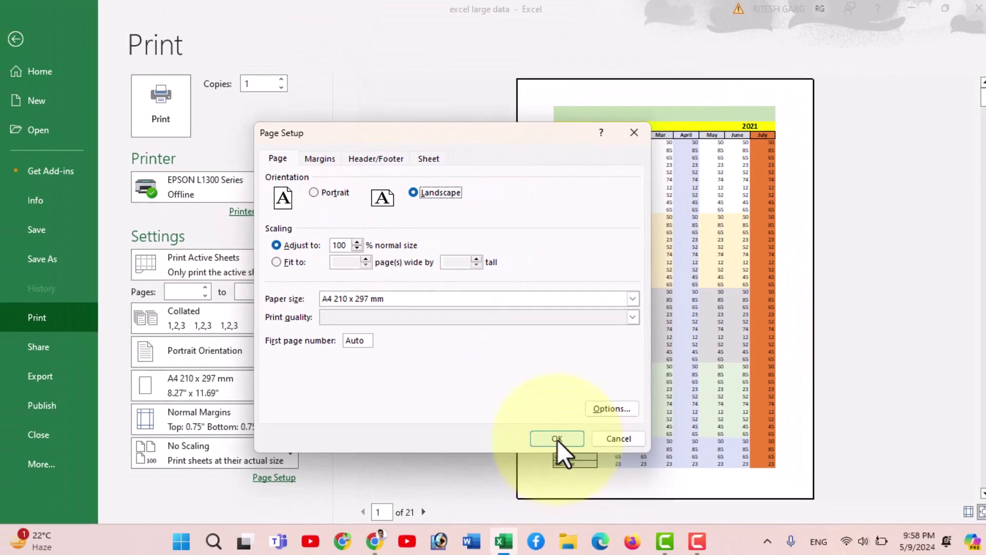
{"action": "left_click", "coordinate": [628, 483]}
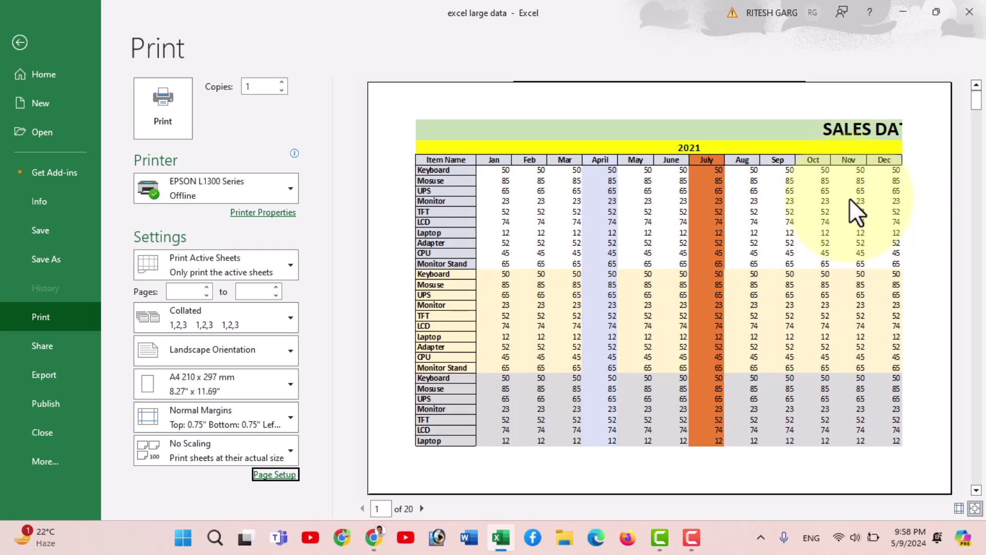
- Scale the printout to 80% normal size in Page Setup, cutting it to 16 pages
{"action": "scroll", "coordinate": [850, 198], "scroll_direction": "down", "scroll_amount": 2}
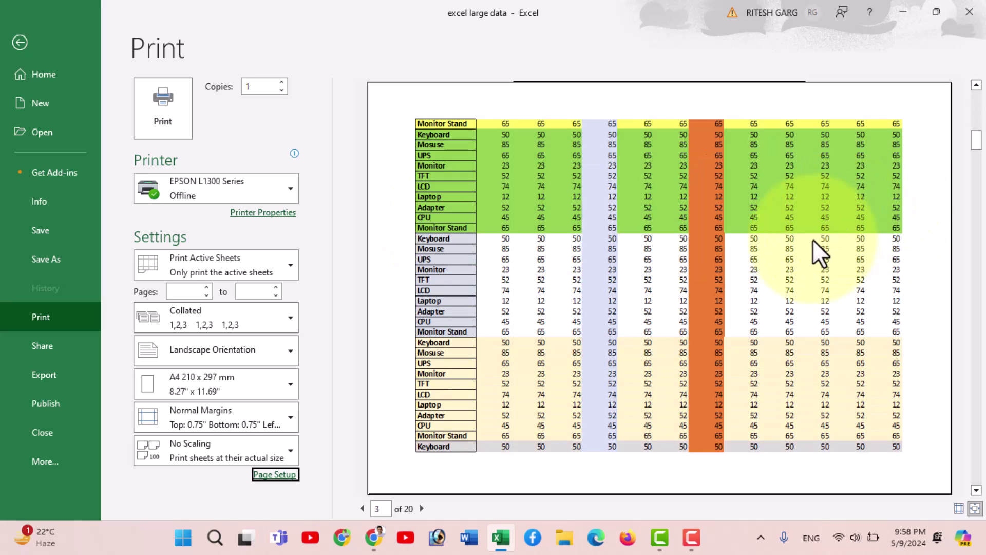
{"action": "scroll", "coordinate": [813, 240], "scroll_direction": "up", "scroll_amount": 2}
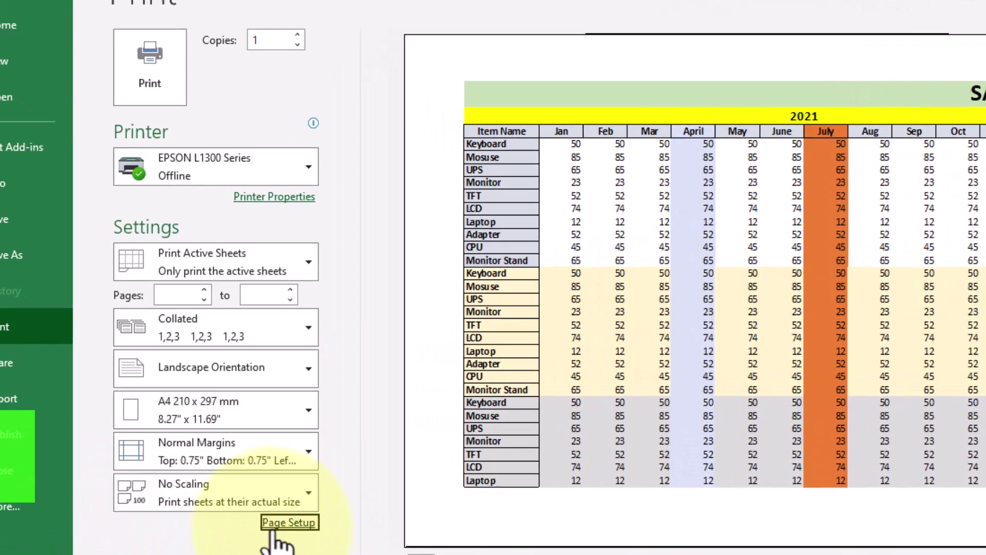
{"action": "left_click", "coordinate": [272, 475]}
{"action": "type", "text": "80"}
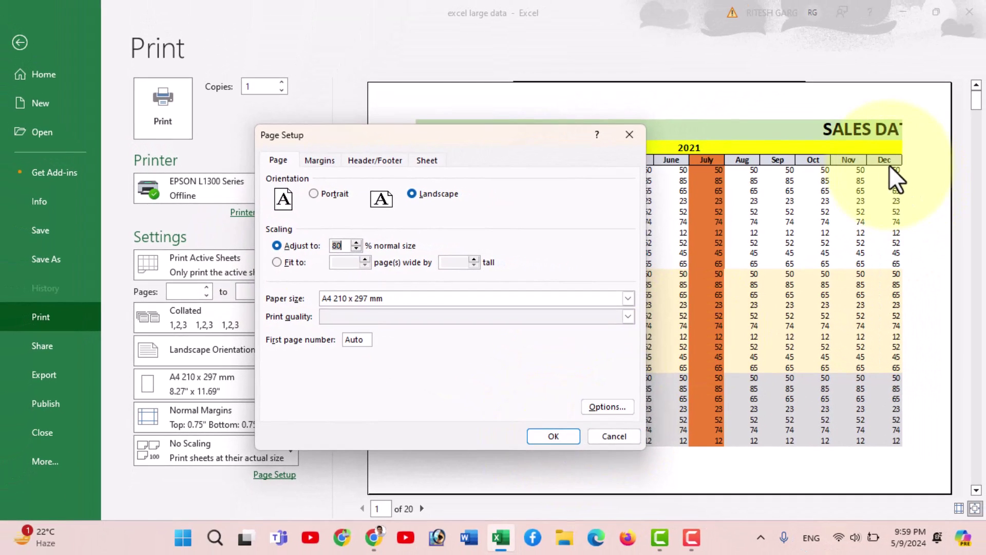
{"action": "left_click", "coordinate": [542, 442]}
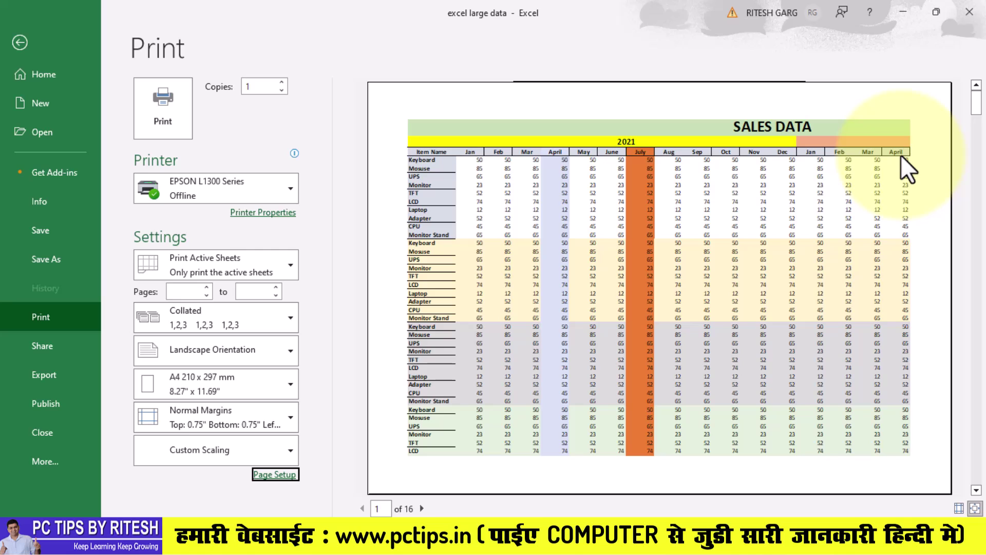
- Set Page Setup scaling to fit 1 page wide by 1 tall, printing the sheet on one page
{"action": "scroll", "coordinate": [857, 216], "scroll_direction": "down", "scroll_amount": 2}
{"action": "scroll", "coordinate": [856, 225], "scroll_direction": "up", "scroll_amount": 2}
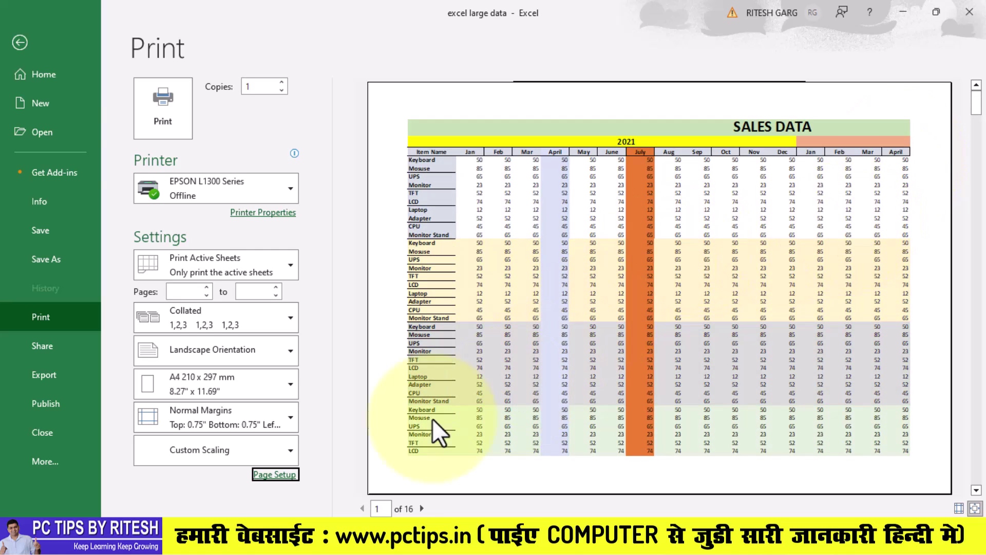
{"action": "left_click", "coordinate": [265, 474]}
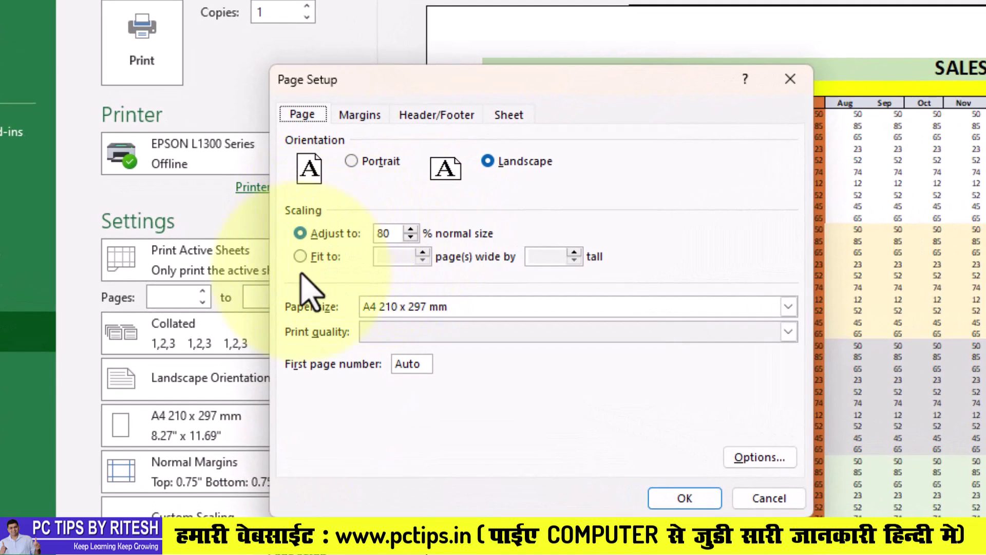
{"action": "left_click", "coordinate": [313, 256]}
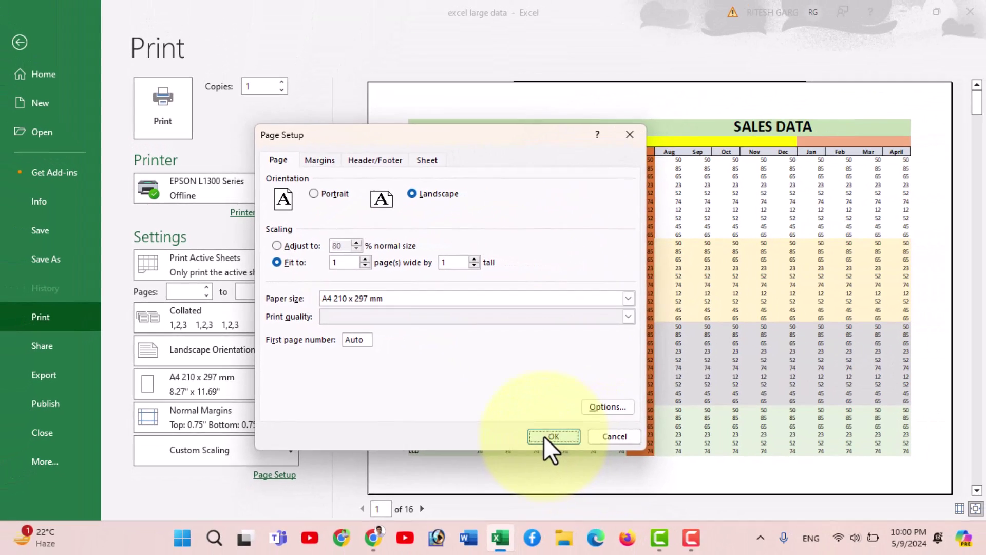
{"action": "left_click", "coordinate": [543, 436]}
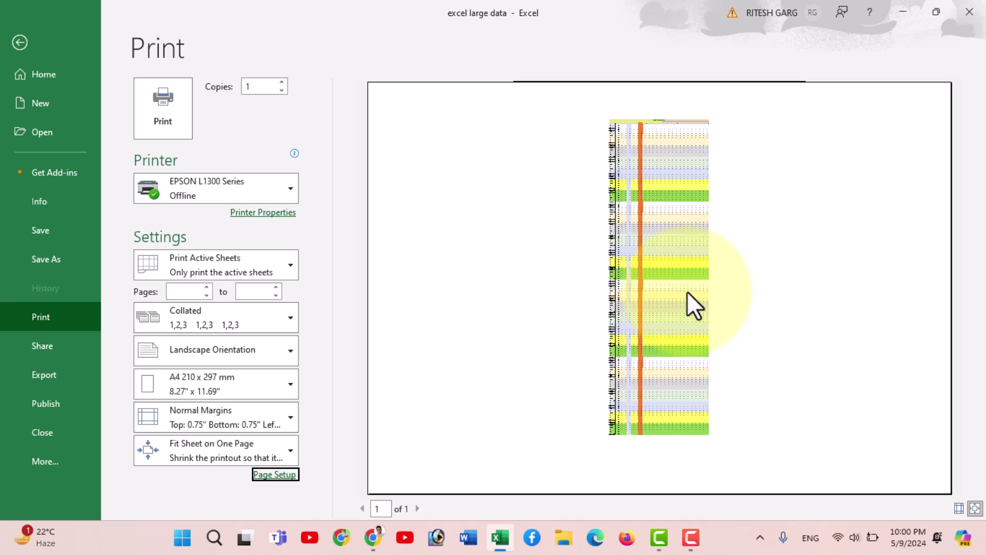
- Keep fit to 1 page wide, clear the pages-tall limit, and review the resulting six landscape pages
{"action": "left_click", "coordinate": [274, 475]}
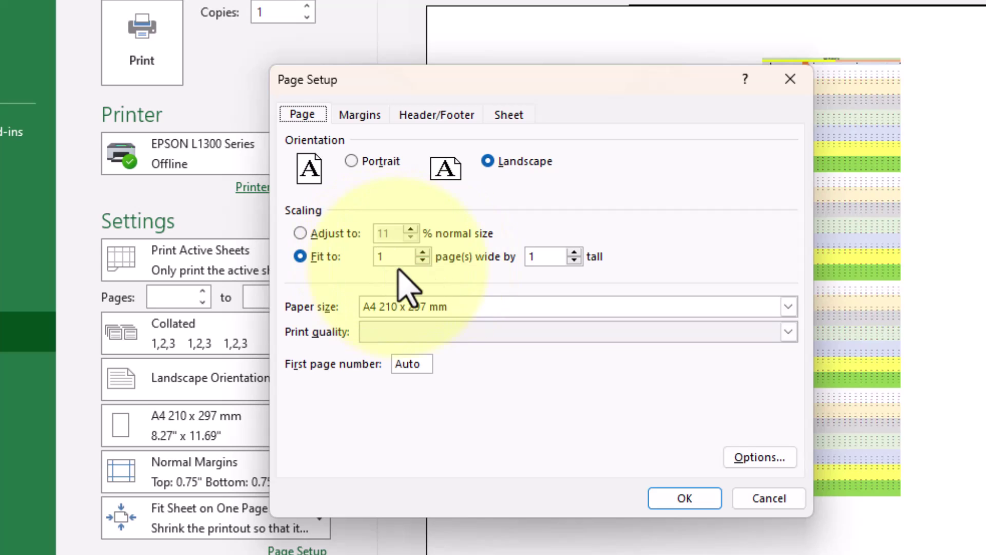
{"action": "left_click", "coordinate": [542, 254]}
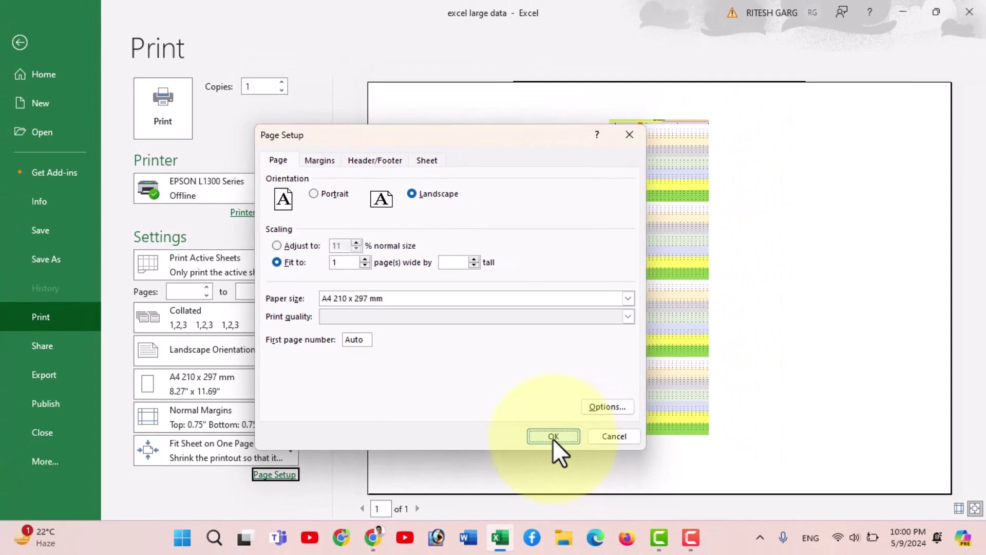
{"action": "left_click", "coordinate": [555, 436]}
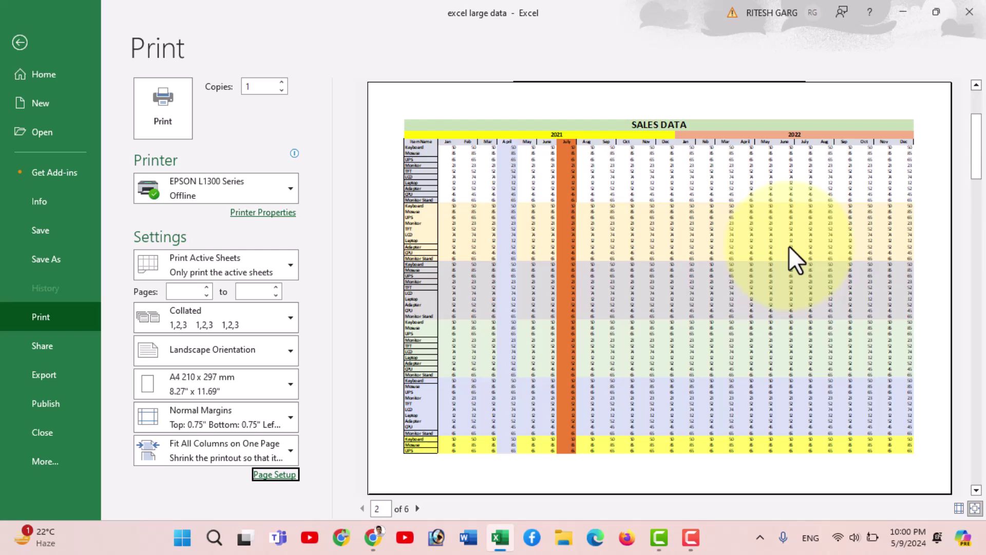
{"action": "scroll", "coordinate": [789, 246], "scroll_direction": "down", "scroll_amount": 2}
{"action": "scroll", "coordinate": [778, 260], "scroll_direction": "down", "scroll_amount": 2}
{"action": "scroll", "coordinate": [779, 260], "scroll_direction": "down", "scroll_amount": 2}
{"action": "scroll", "coordinate": [778, 261], "scroll_direction": "down", "scroll_amount": 3}
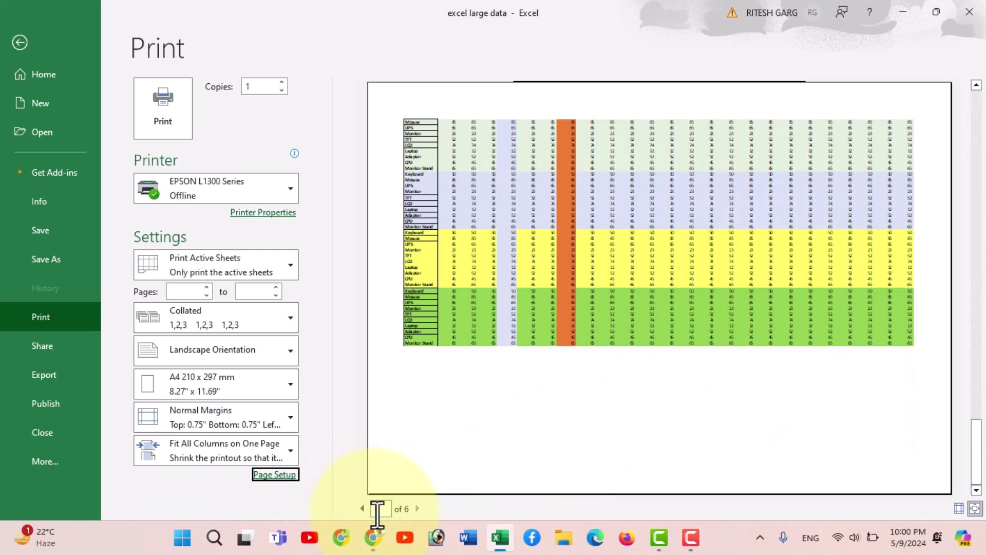
{"action": "scroll", "coordinate": [649, 301], "scroll_direction": "up", "scroll_amount": 10}
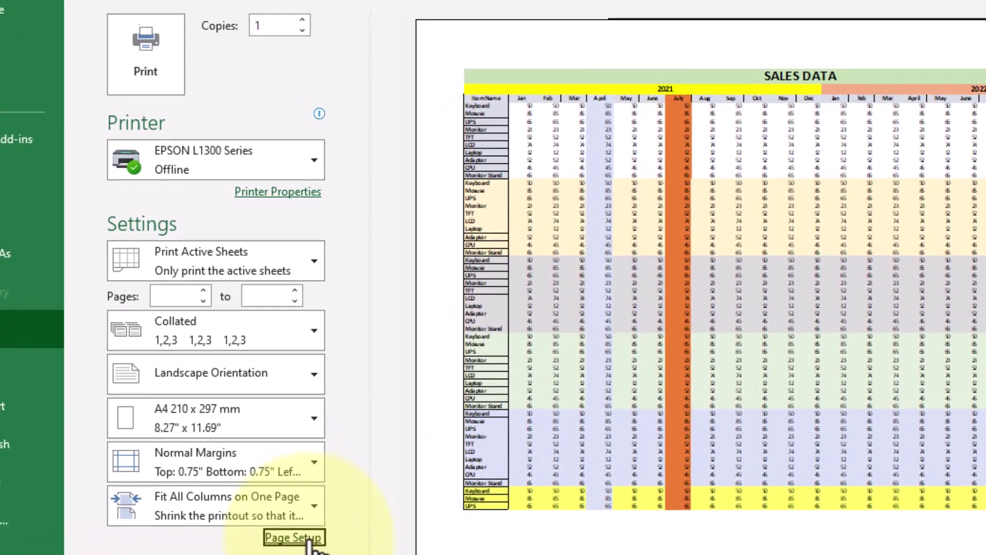
- In Page Setup, enter 0.5 for the Top, Left, Right and Bottom margins and apply them
{"action": "left_click", "coordinate": [278, 474]}
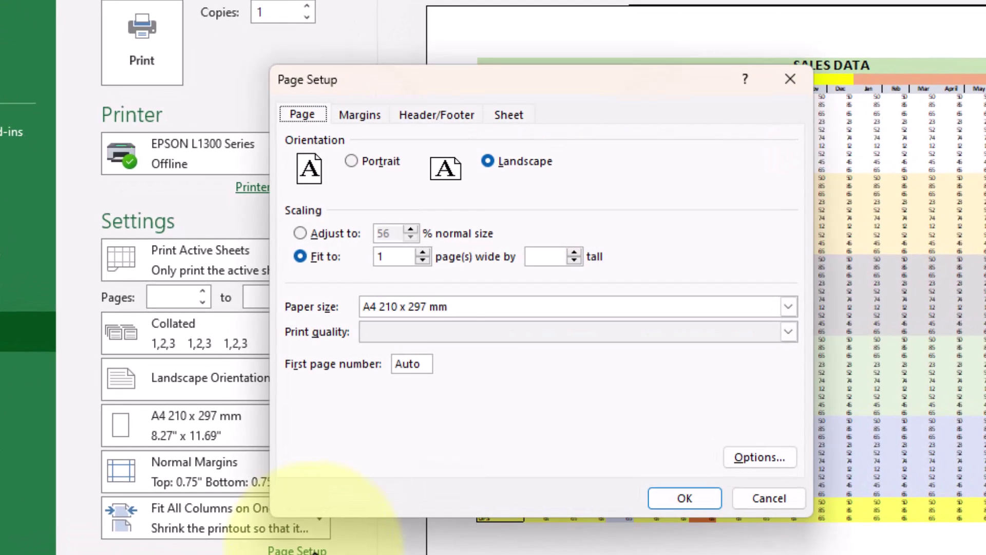
{"action": "left_click", "coordinate": [360, 115]}
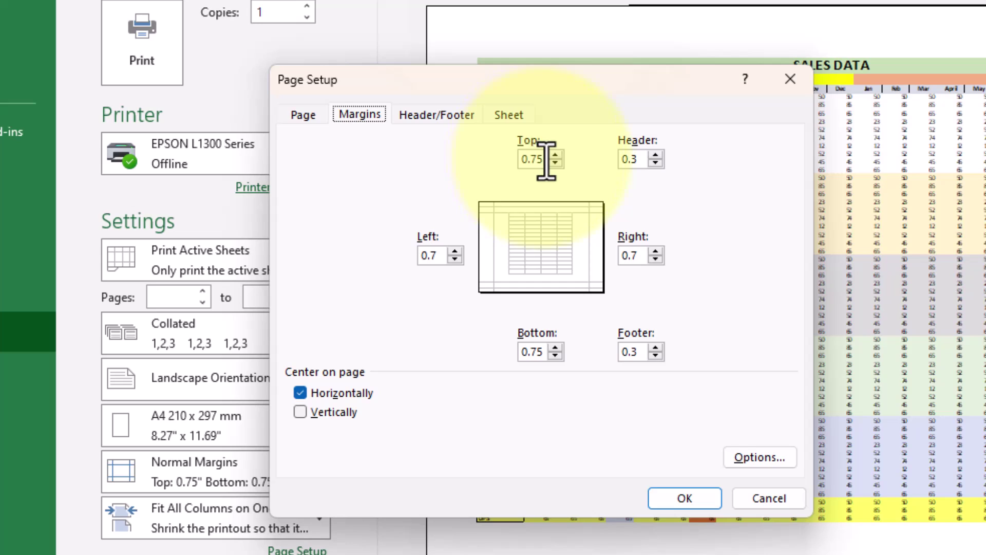
{"action": "left_click_drag", "start_coordinate": [547, 161], "coordinate": [511, 159]}
{"action": "type", "text": "0.5"}
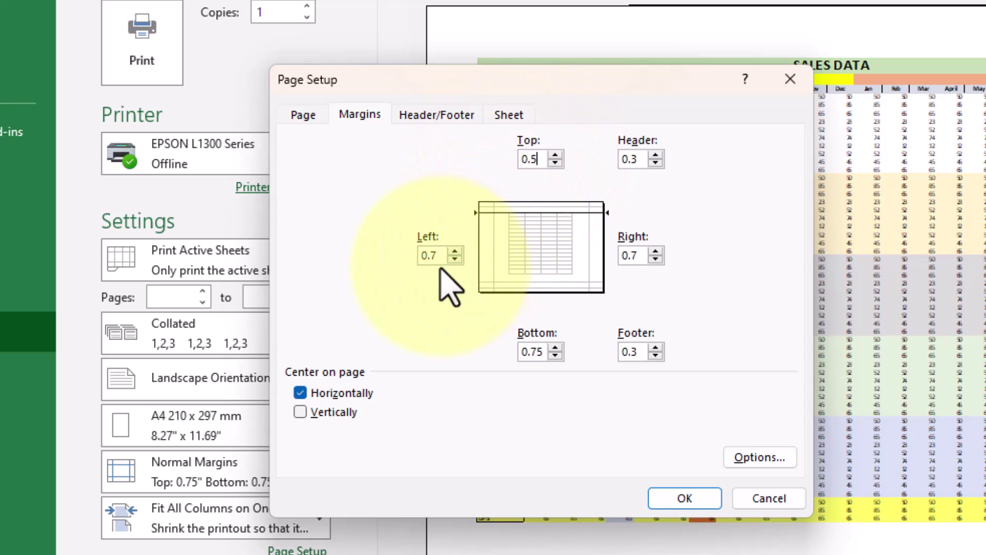
{"action": "left_click_drag", "start_coordinate": [446, 256], "coordinate": [421, 256]}
{"action": "type", "text": "0.5"}
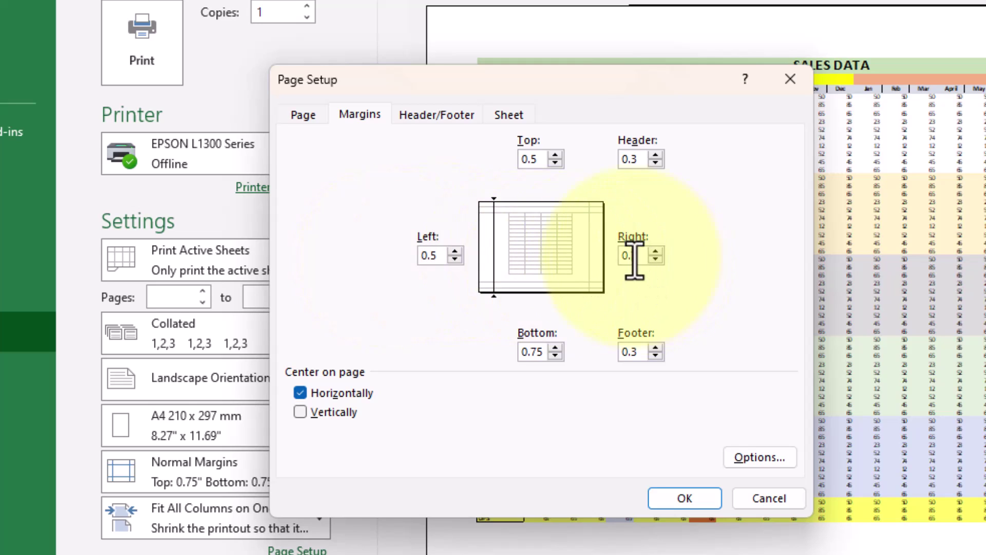
{"action": "left_click_drag", "start_coordinate": [636, 257], "coordinate": [614, 257]}
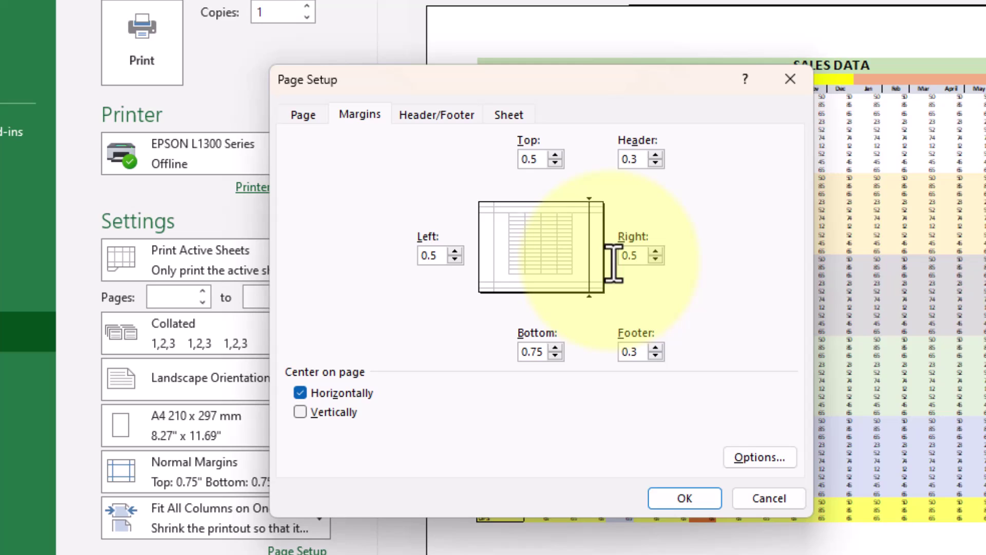
{"action": "left_click", "coordinate": [541, 352]}
{"action": "type", "text": "0.5"}
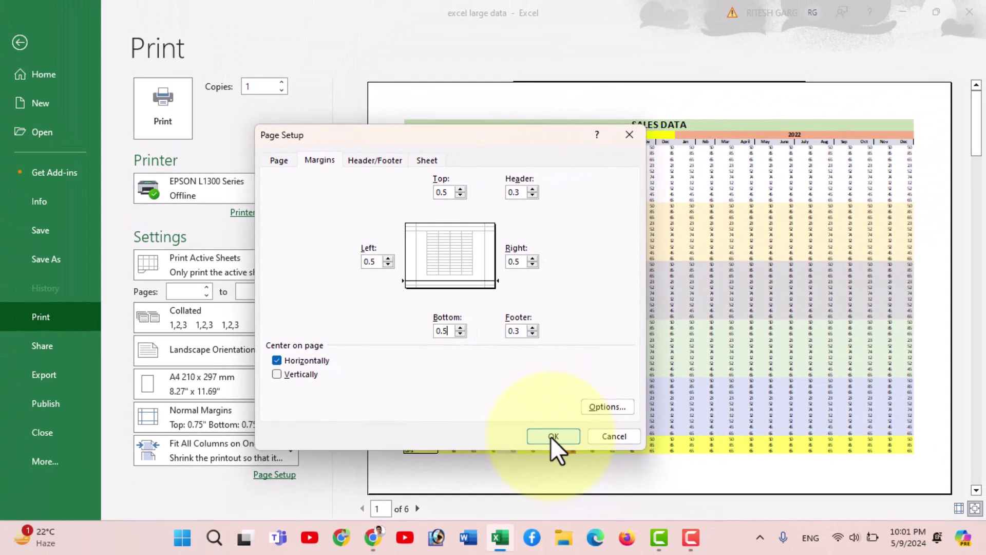
{"action": "left_click", "coordinate": [553, 436]}
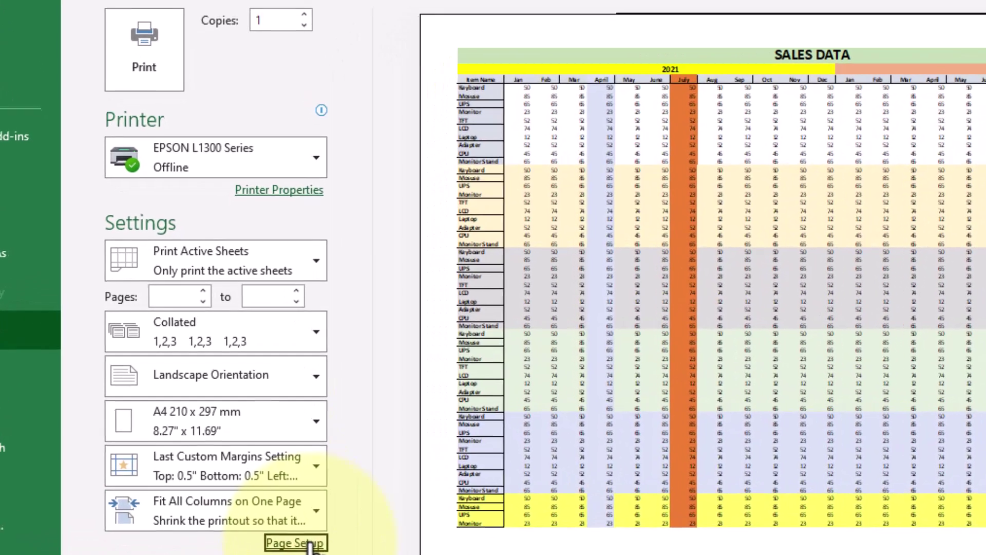
- Create a custom header with 'ABC CO LTD' in the left section and review it in the preview
{"action": "left_click", "coordinate": [308, 543]}
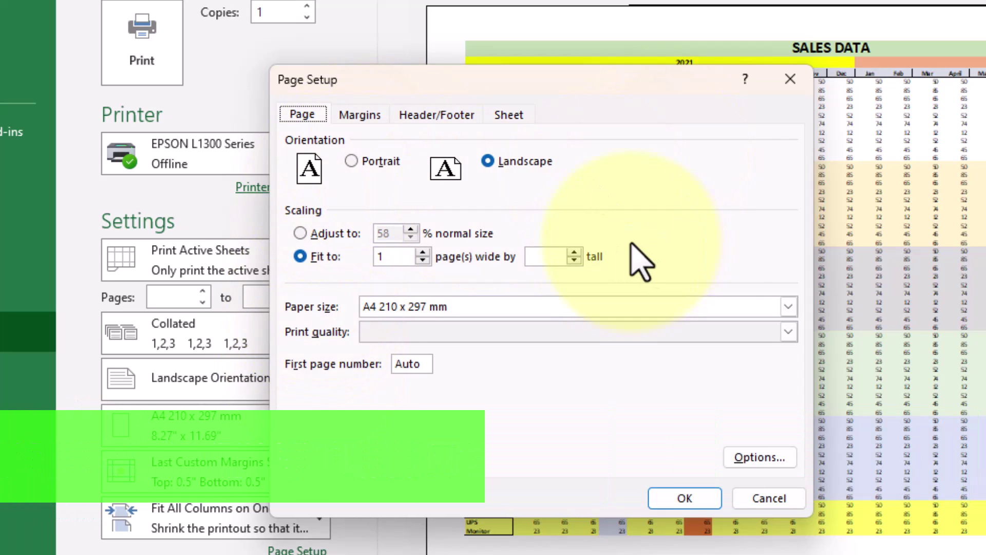
{"action": "left_click", "coordinate": [417, 119]}
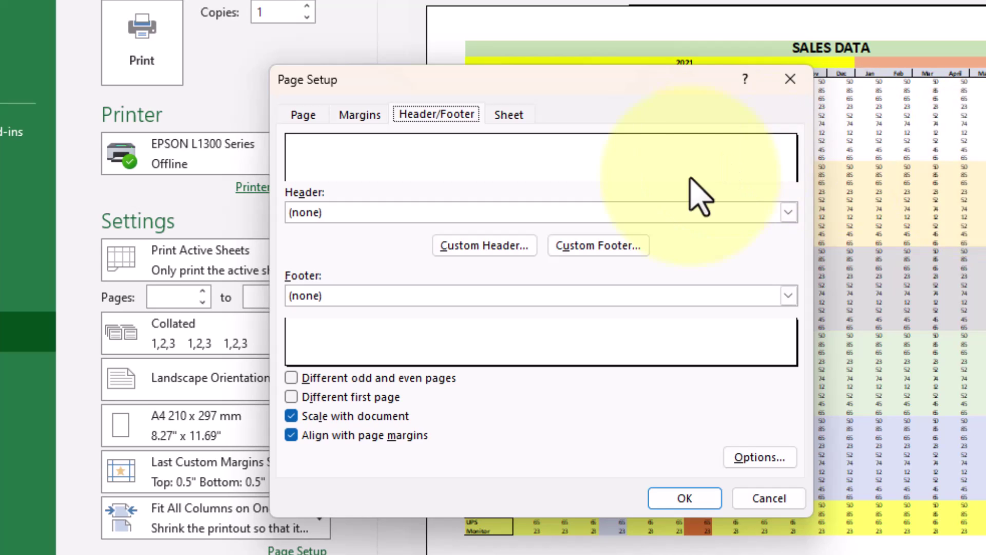
{"action": "left_click_drag", "start_coordinate": [619, 92], "coordinate": [691, 177]}
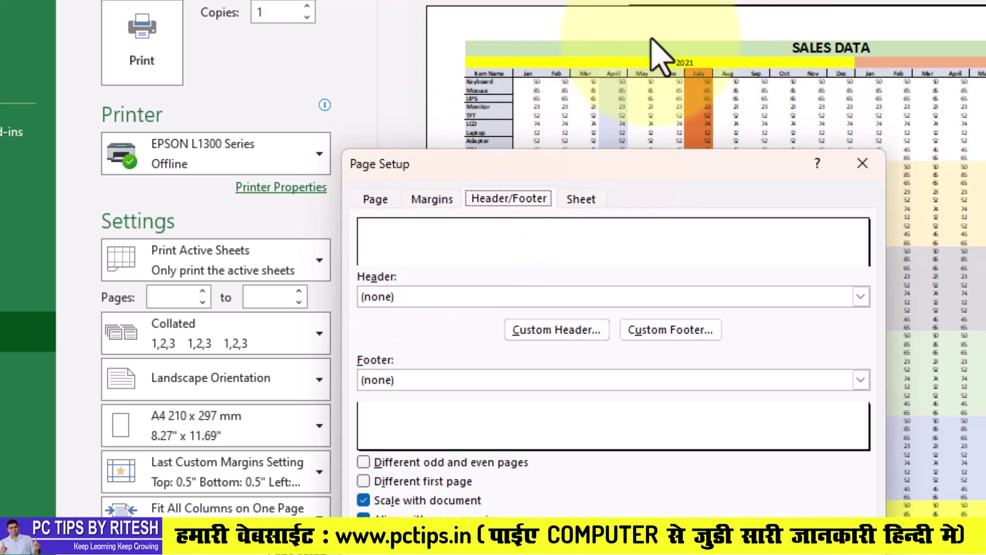
{"action": "left_click", "coordinate": [539, 339]}
{"action": "type", "text": "ABC CO"}
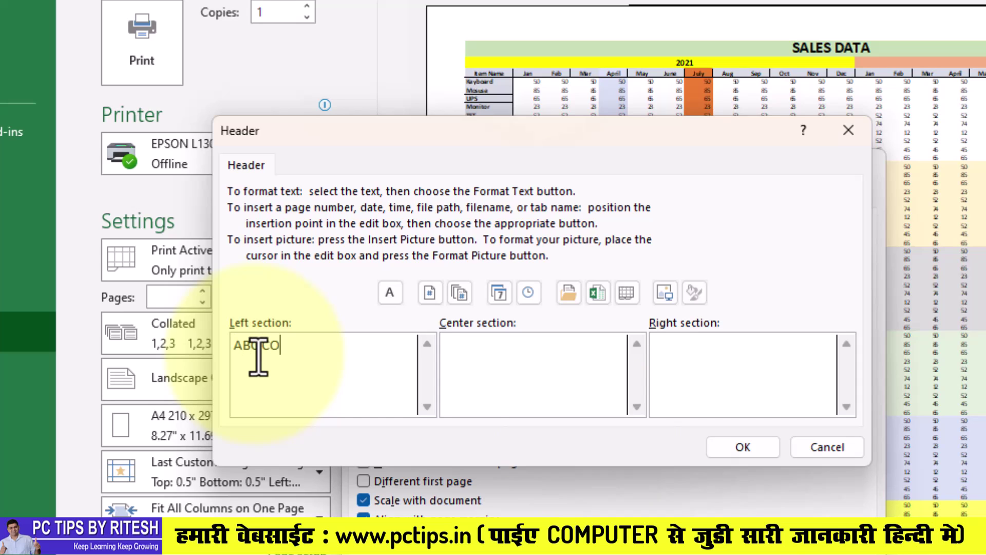
{"action": "type", "text": "LTD"}
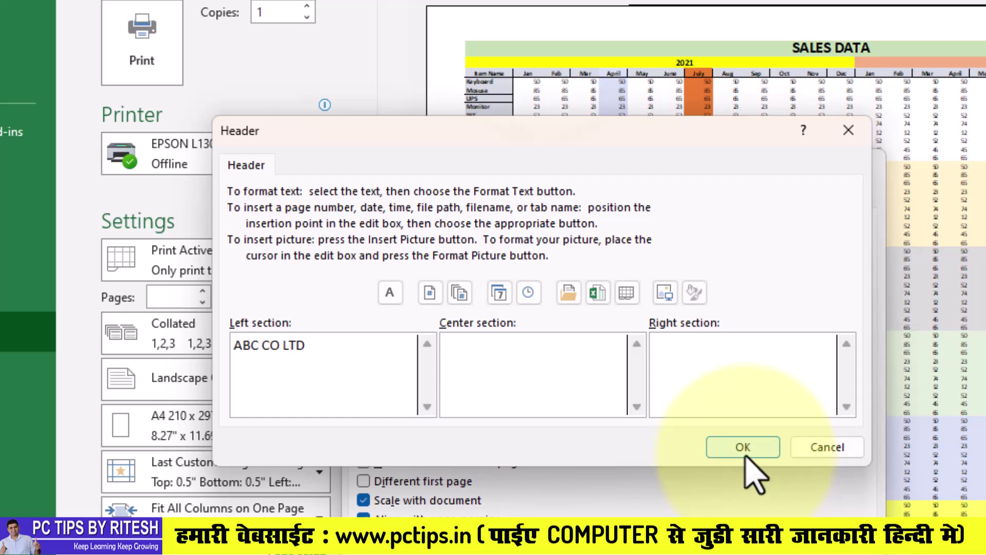
{"action": "left_click", "coordinate": [743, 447]}
{"action": "key", "text": "Return"}
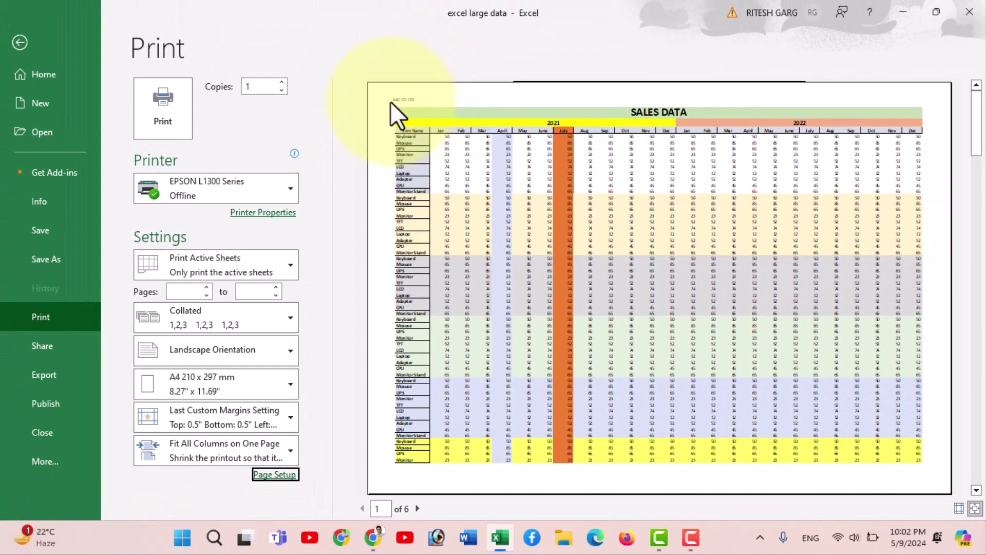
{"action": "scroll", "coordinate": [425, 185], "scroll_direction": "down", "scroll_amount": 1}
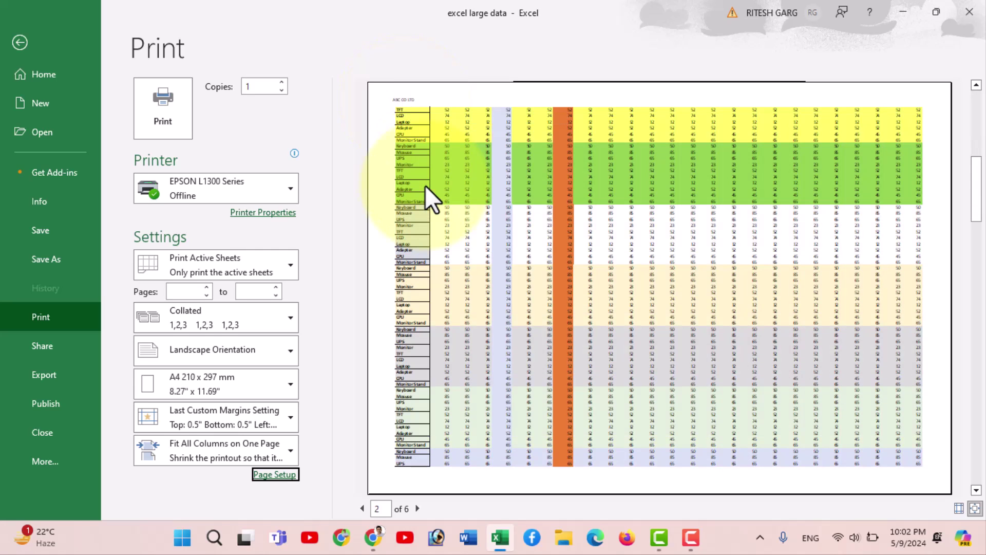
{"action": "scroll", "coordinate": [427, 186], "scroll_direction": "down", "scroll_amount": 2}
{"action": "scroll", "coordinate": [426, 186], "scroll_direction": "up", "scroll_amount": 1}
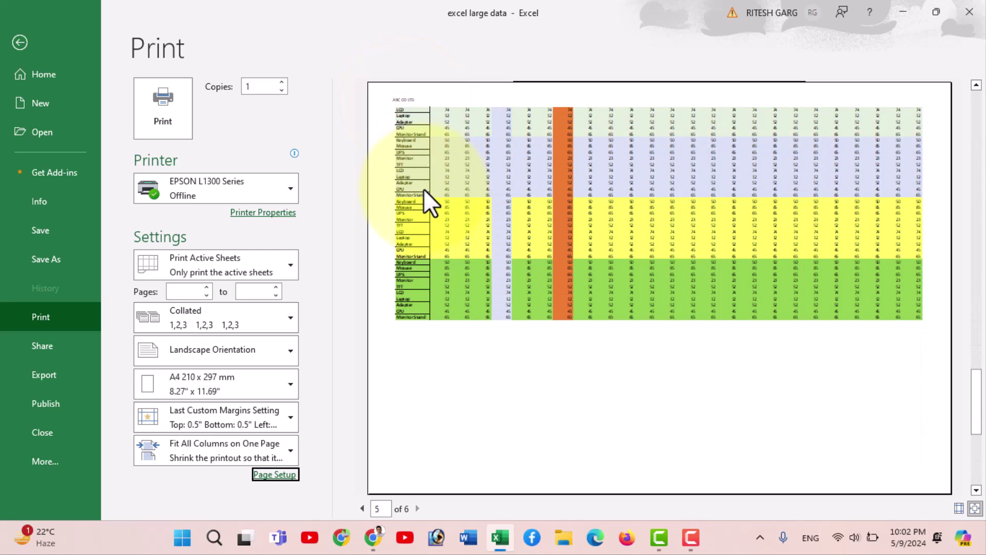
{"action": "scroll", "coordinate": [423, 190], "scroll_direction": "up", "scroll_amount": 1}
{"action": "scroll", "coordinate": [423, 193], "scroll_direction": "up", "scroll_amount": 1}
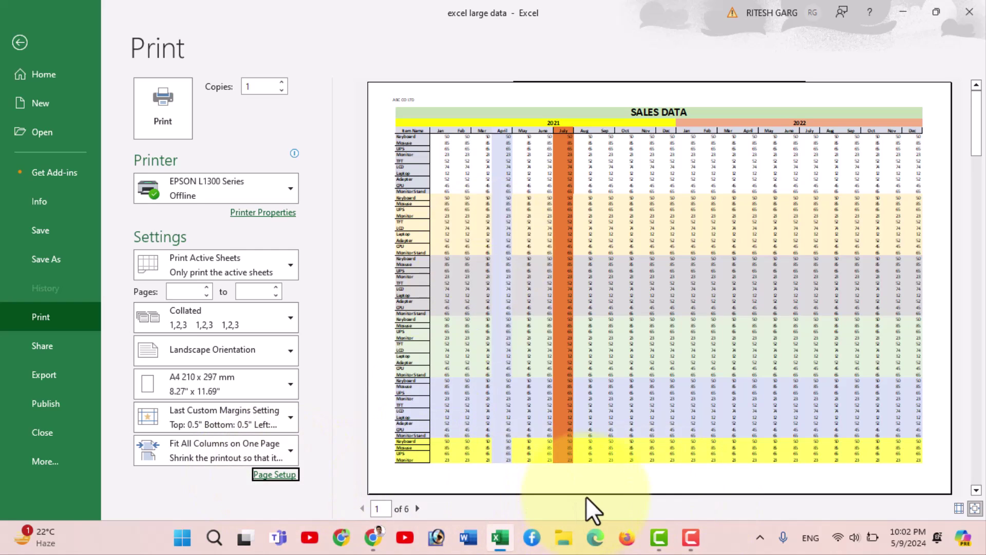
- Choose the ready-made 'Page 1' page-number footer in Page Setup's Header/Footer settings
{"action": "left_click", "coordinate": [274, 476]}
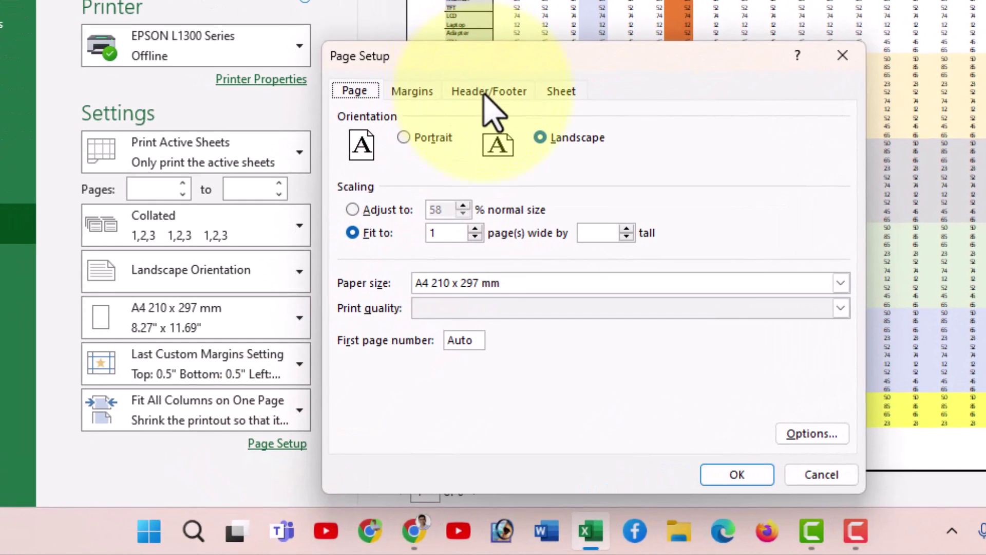
{"action": "left_click", "coordinate": [487, 92]}
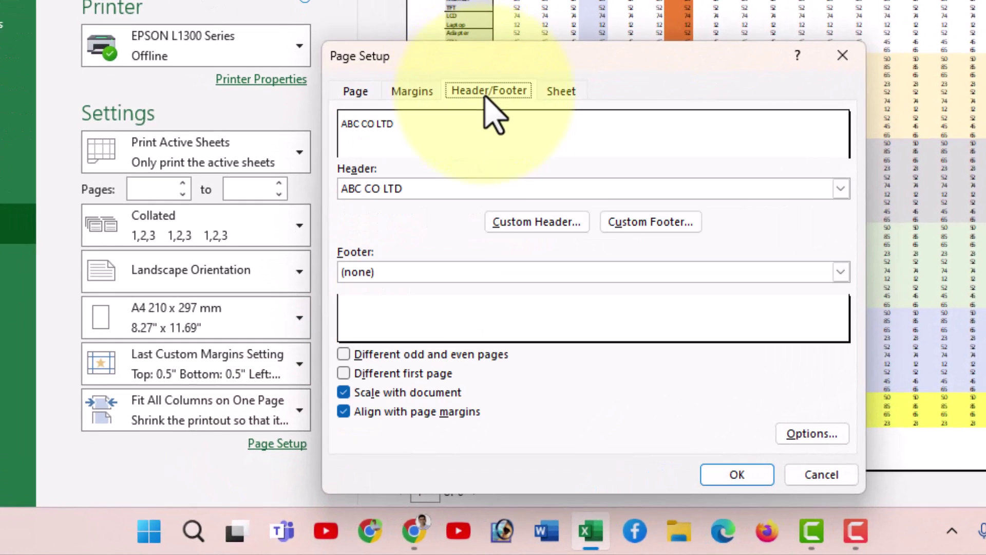
{"action": "left_click", "coordinate": [387, 273]}
{"action": "left_click", "coordinate": [371, 304]}
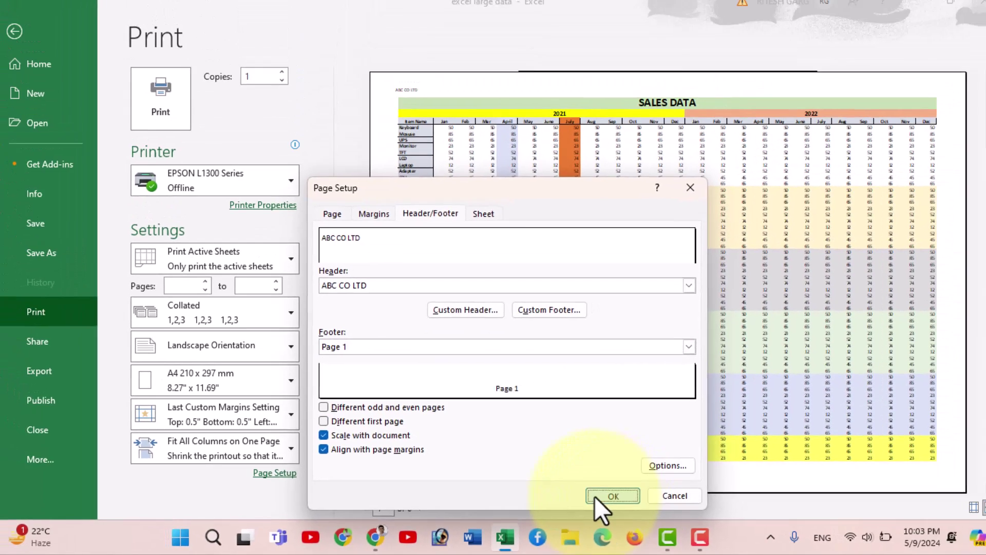
{"action": "left_click", "coordinate": [594, 496]}
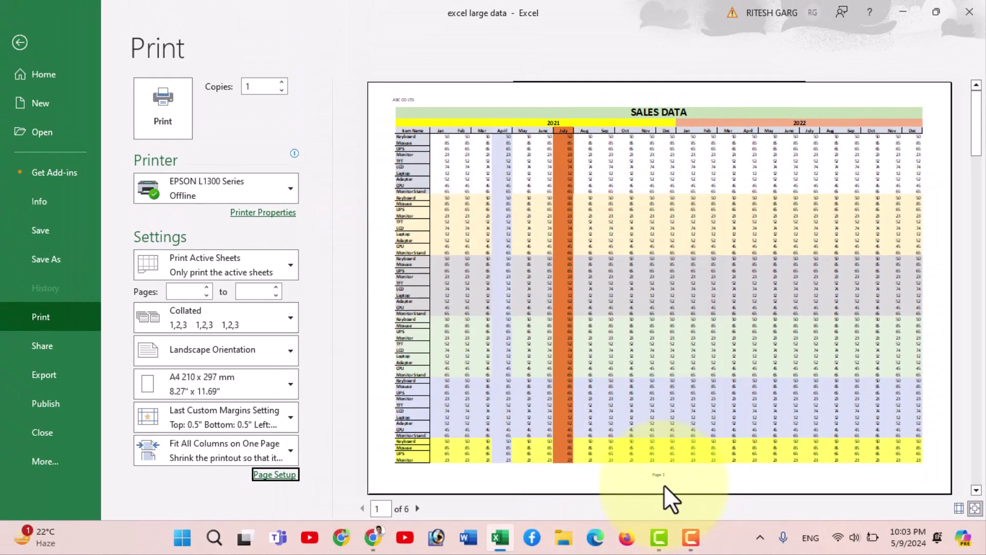
- Scroll through the print preview pages to confirm each shows the page-number footer
{"action": "scroll", "coordinate": [666, 483], "scroll_direction": "down", "scroll_amount": 1}
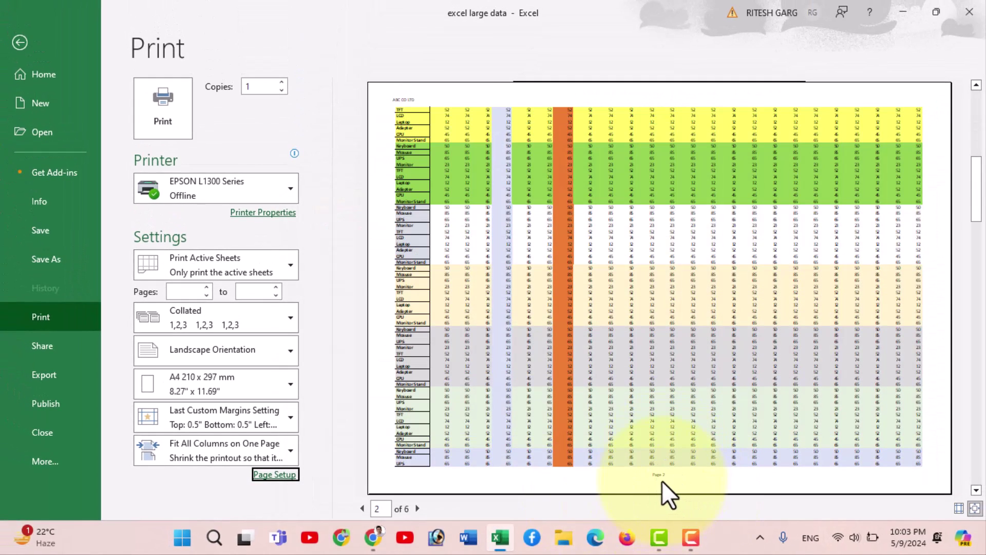
{"action": "scroll", "coordinate": [674, 479], "scroll_direction": "down", "scroll_amount": 2}
{"action": "scroll", "coordinate": [674, 479], "scroll_direction": "down", "scroll_amount": 2}
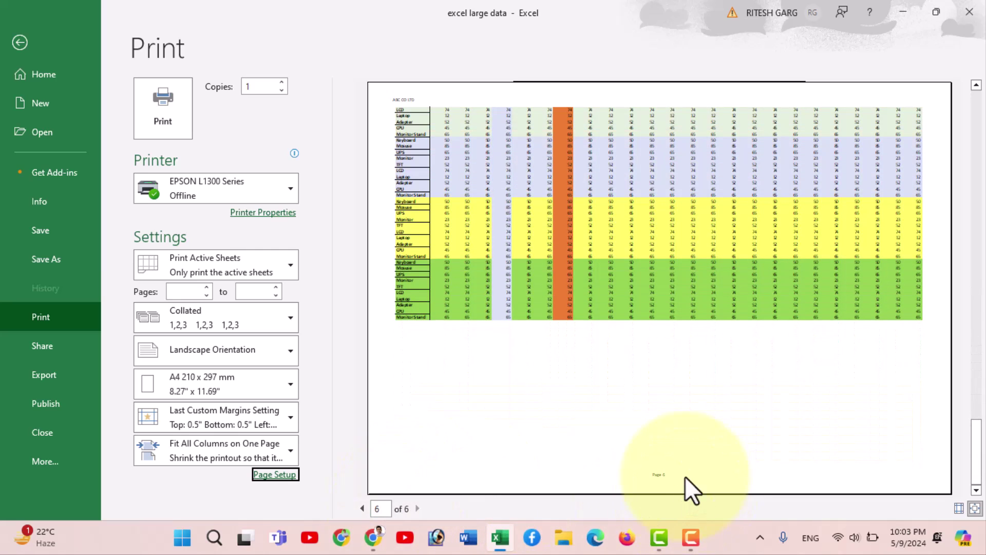
{"action": "scroll", "coordinate": [656, 481], "scroll_direction": "up", "scroll_amount": 3}
{"action": "scroll", "coordinate": [663, 460], "scroll_direction": "up", "scroll_amount": 2}
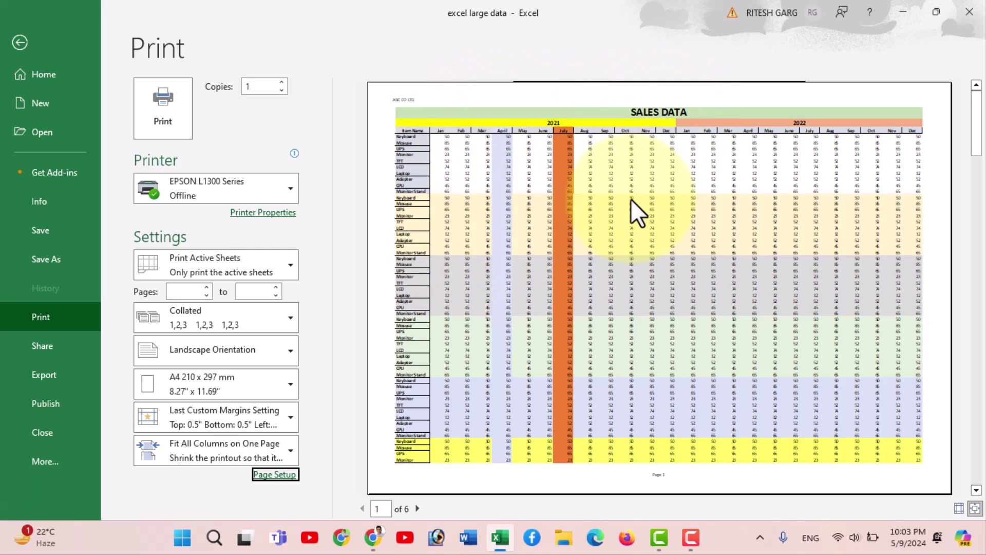
{"action": "scroll", "coordinate": [631, 206], "scroll_direction": "down", "scroll_amount": 1}
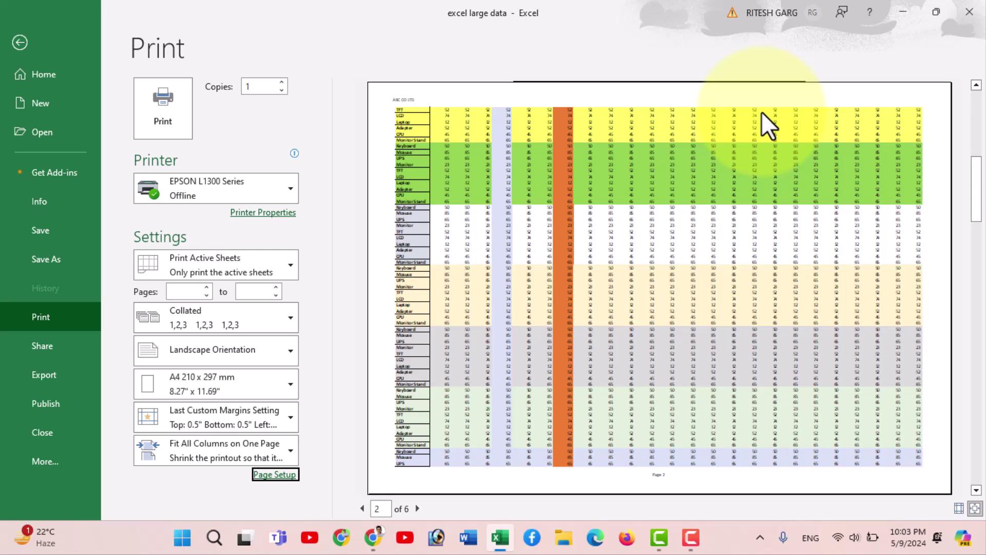
{"action": "scroll", "coordinate": [748, 129], "scroll_direction": "up", "scroll_amount": 1}
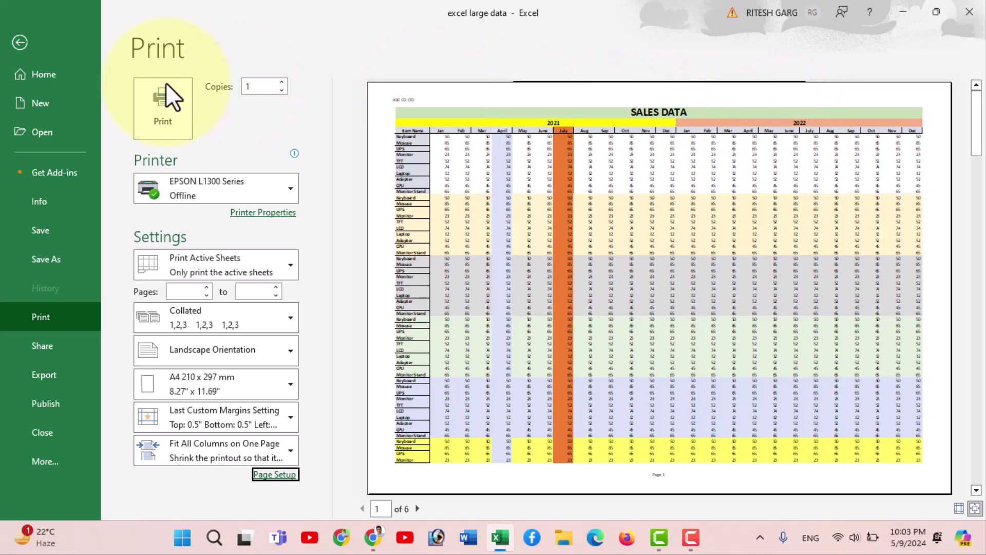
- Through Page Layout's Print Titles, set Rows to repeat at top to $1:$1 by picking row 1
{"action": "left_click", "coordinate": [49, 52]}
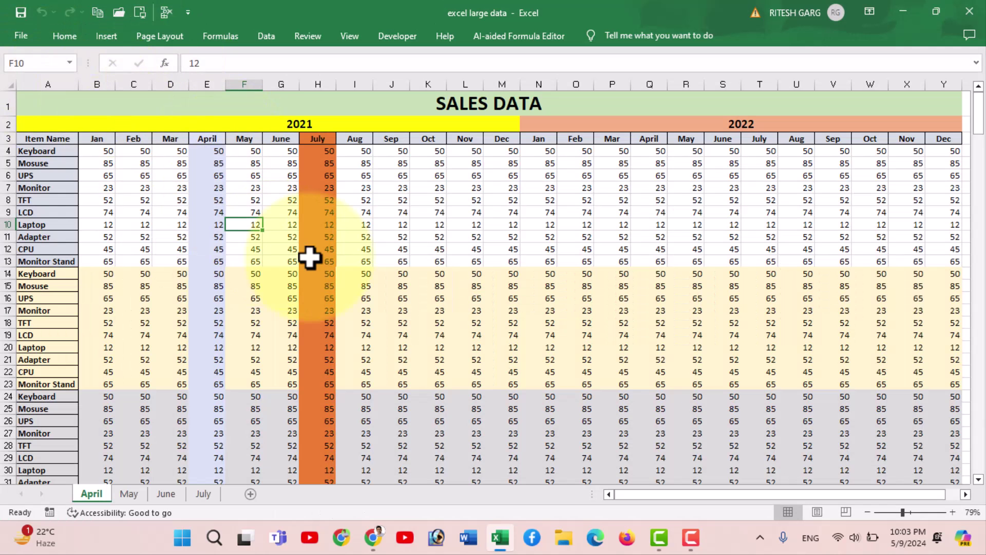
{"action": "left_click", "coordinate": [173, 42]}
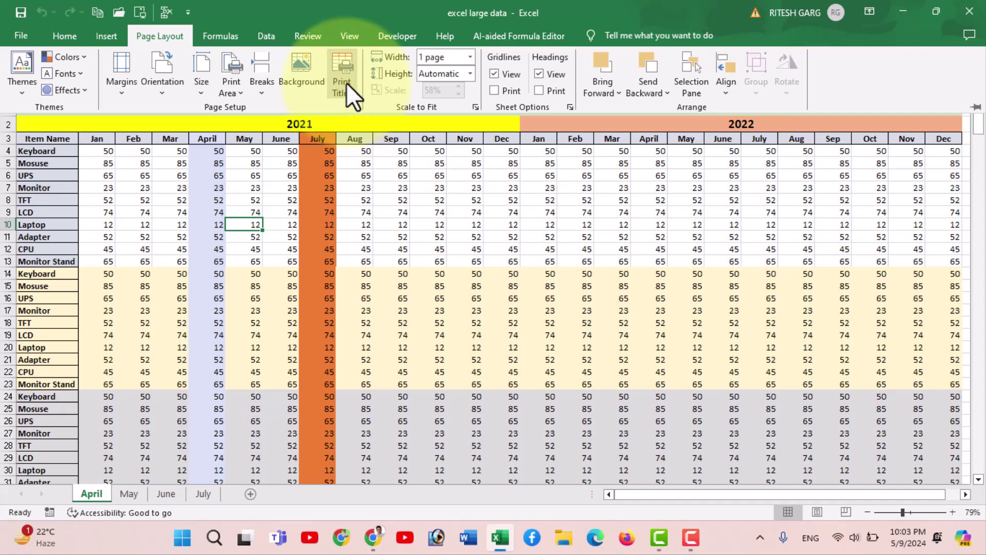
{"action": "left_click", "coordinate": [344, 64]}
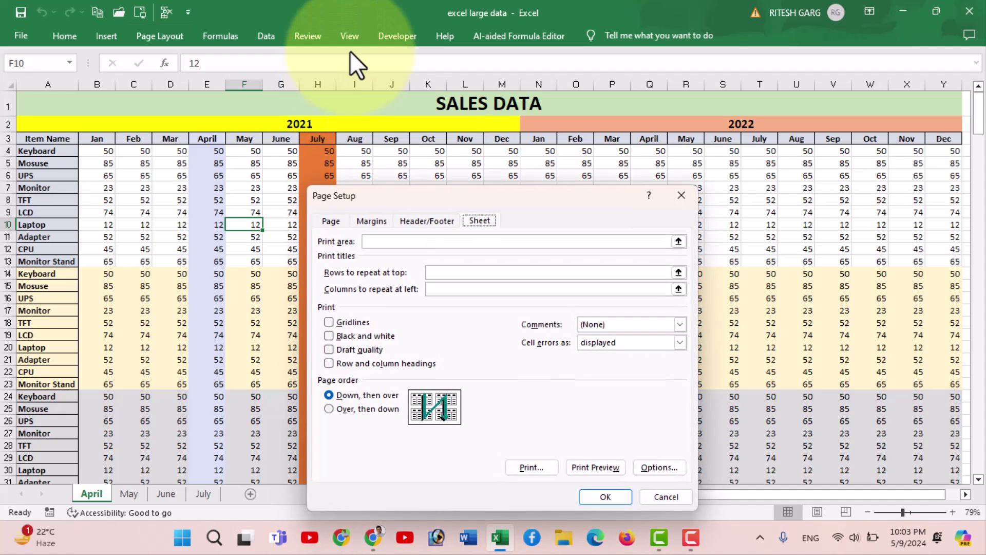
{"action": "left_click_drag", "start_coordinate": [490, 194], "coordinate": [639, 117]}
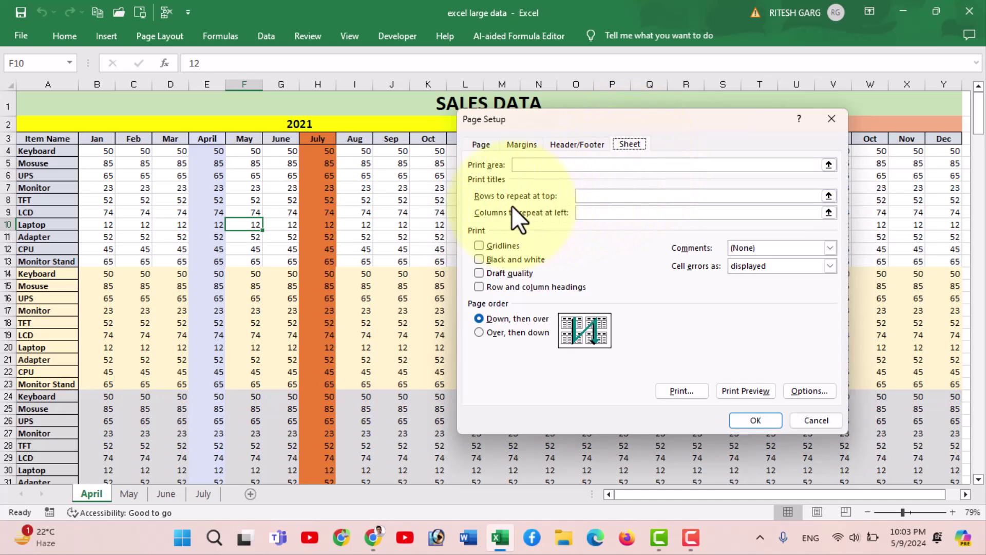
{"action": "left_click", "coordinate": [587, 197]}
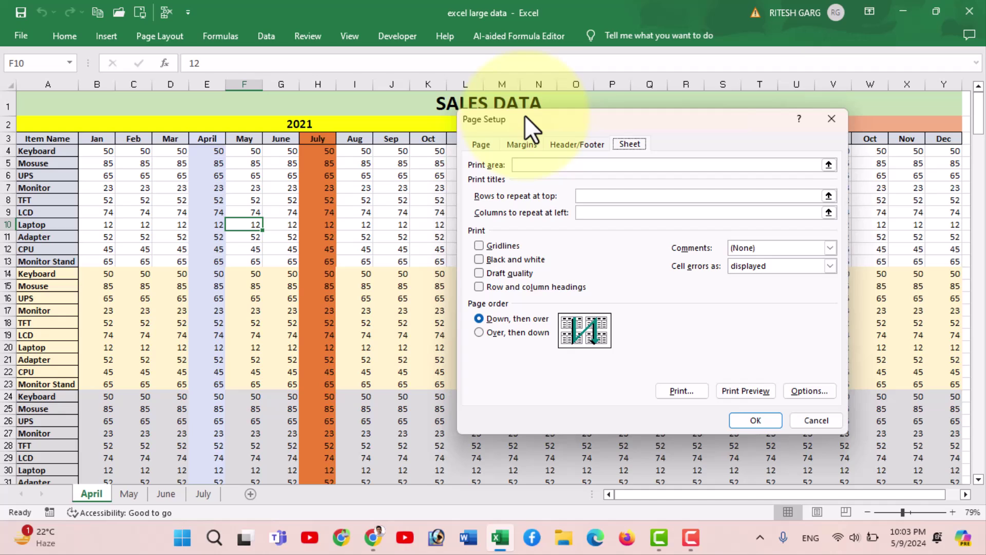
{"action": "left_click", "coordinate": [829, 197]}
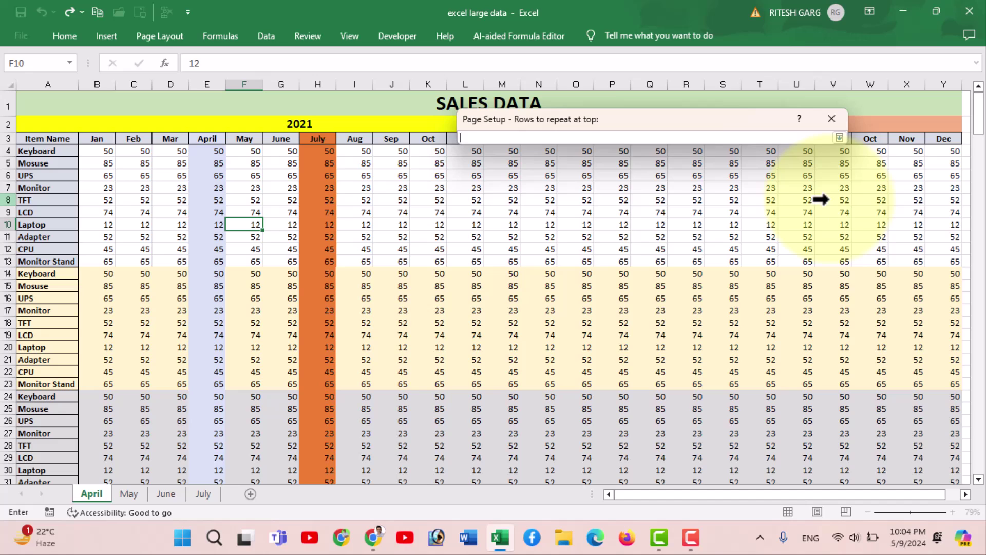
{"action": "left_click", "coordinate": [6, 106]}
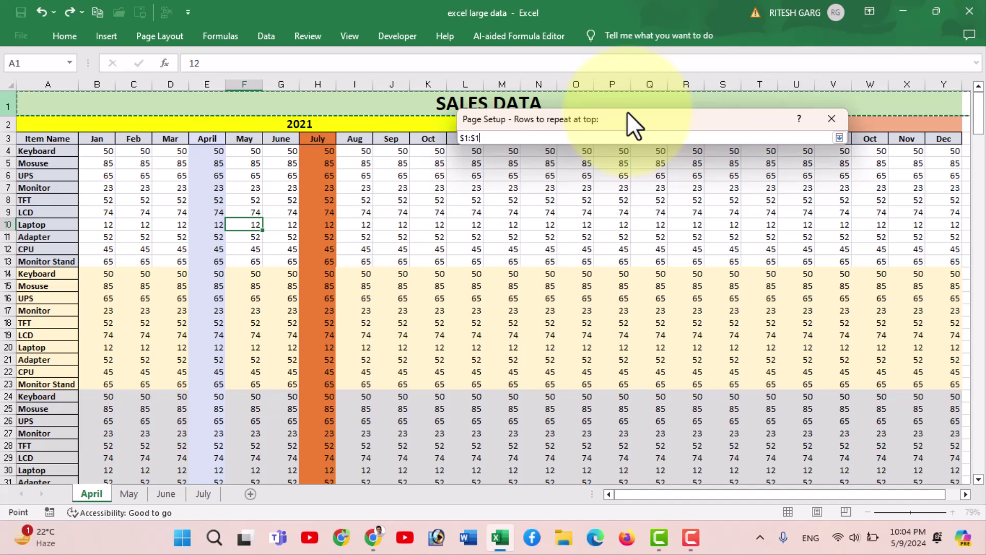
{"action": "left_click", "coordinate": [839, 138]}
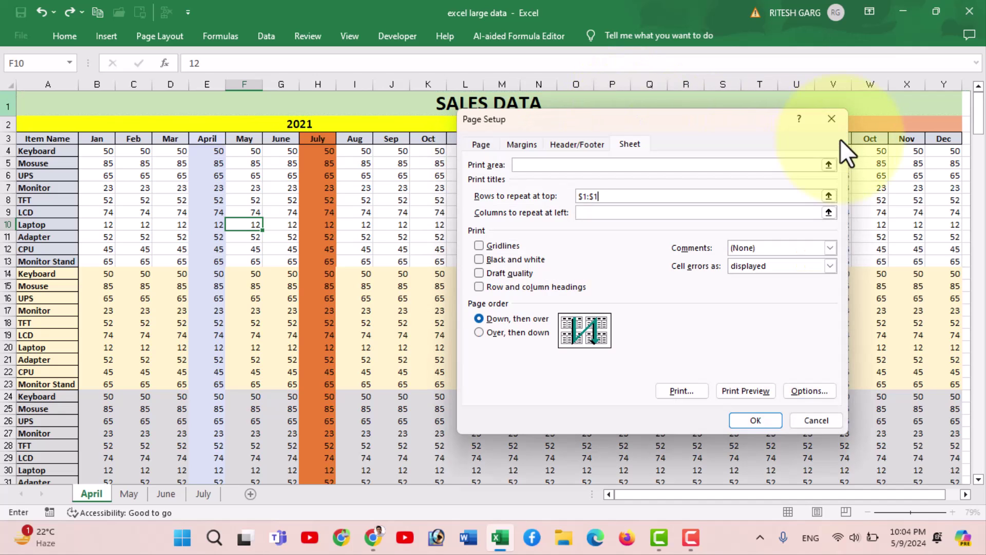
{"action": "left_click", "coordinate": [751, 423]}
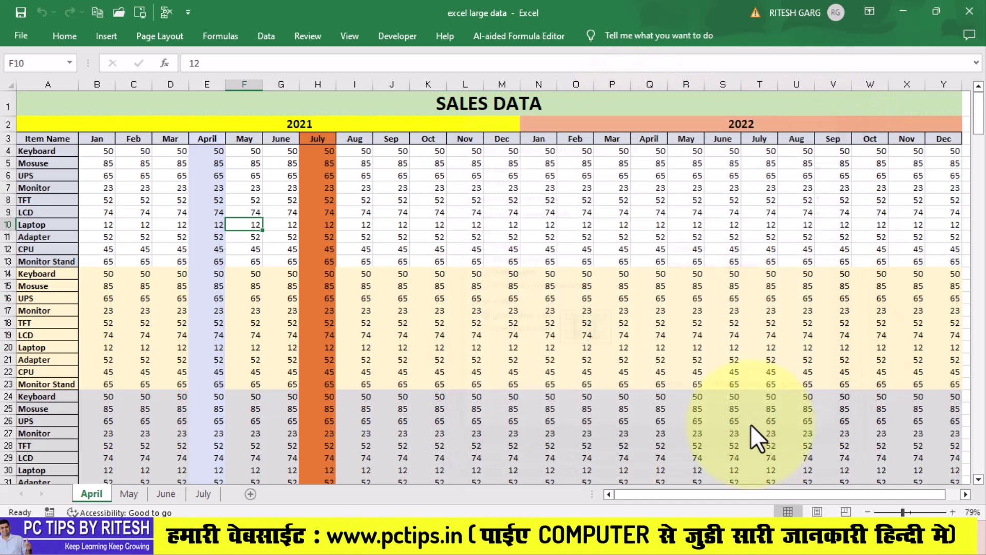
{"action": "left_click", "coordinate": [545, 252]}
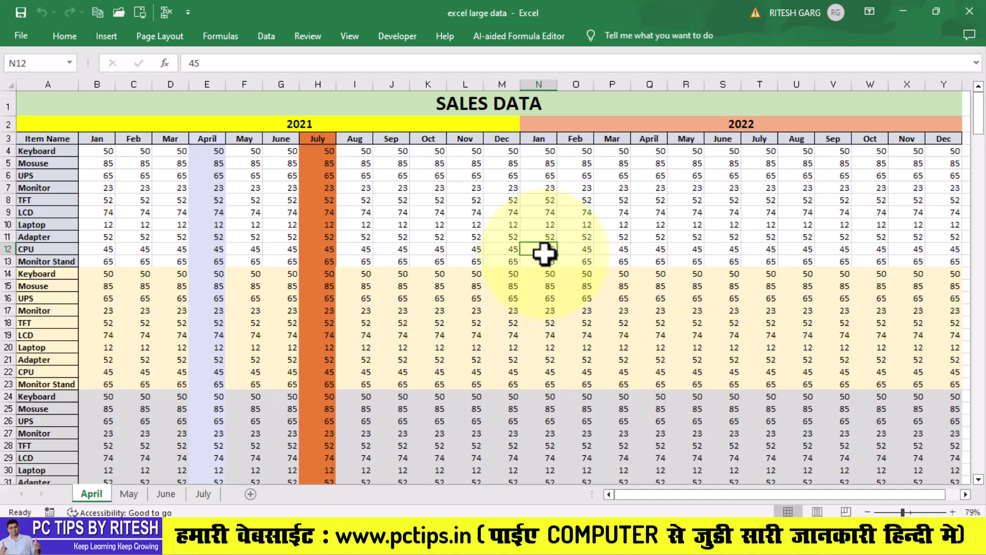
- Open the print preview with Ctrl+P and scroll pages 2 to 5 to check the repeated title row
{"action": "key", "text": "ctrl+p"}
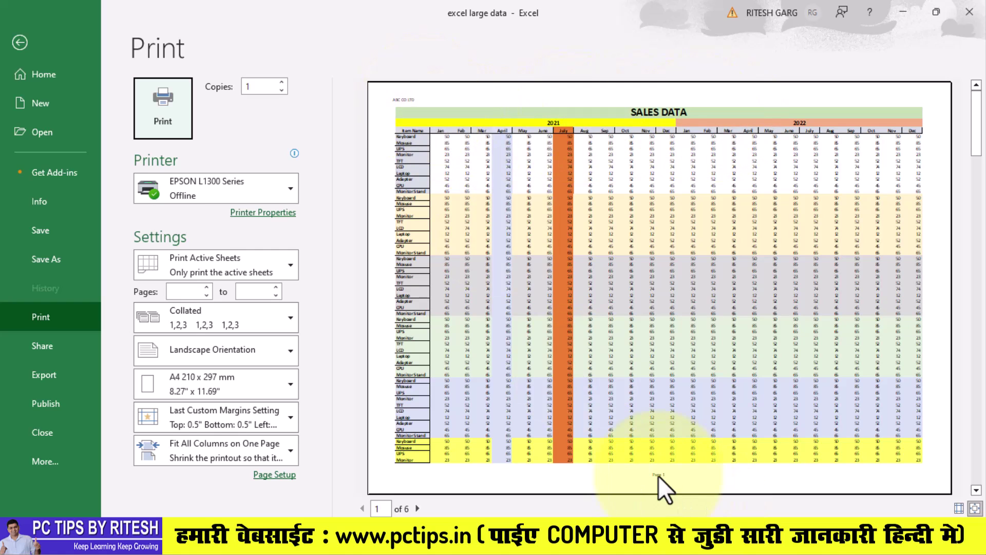
{"action": "scroll", "coordinate": [652, 245], "scroll_direction": "down", "scroll_amount": 1}
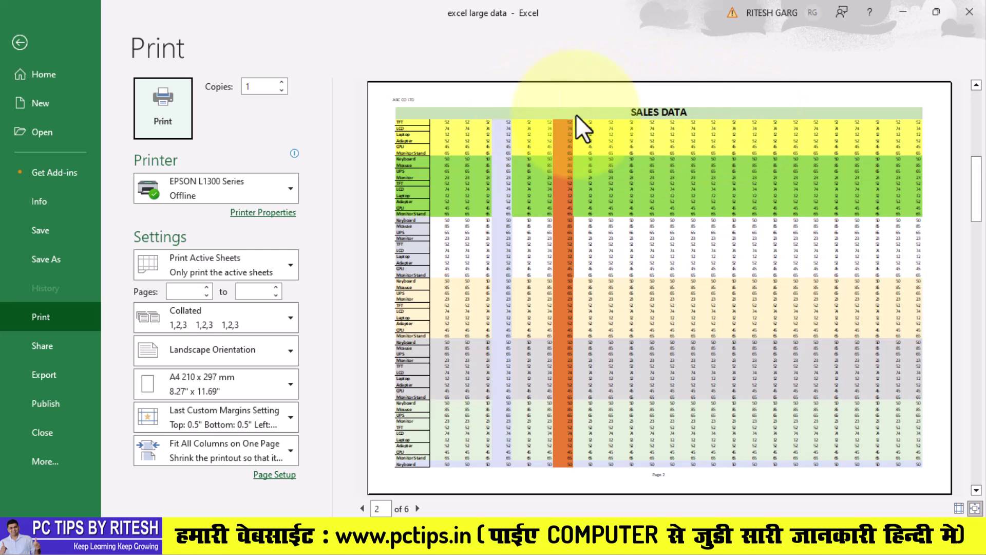
{"action": "scroll", "coordinate": [695, 271], "scroll_direction": "down", "scroll_amount": 1}
{"action": "scroll", "coordinate": [693, 273], "scroll_direction": "down", "scroll_amount": 2}
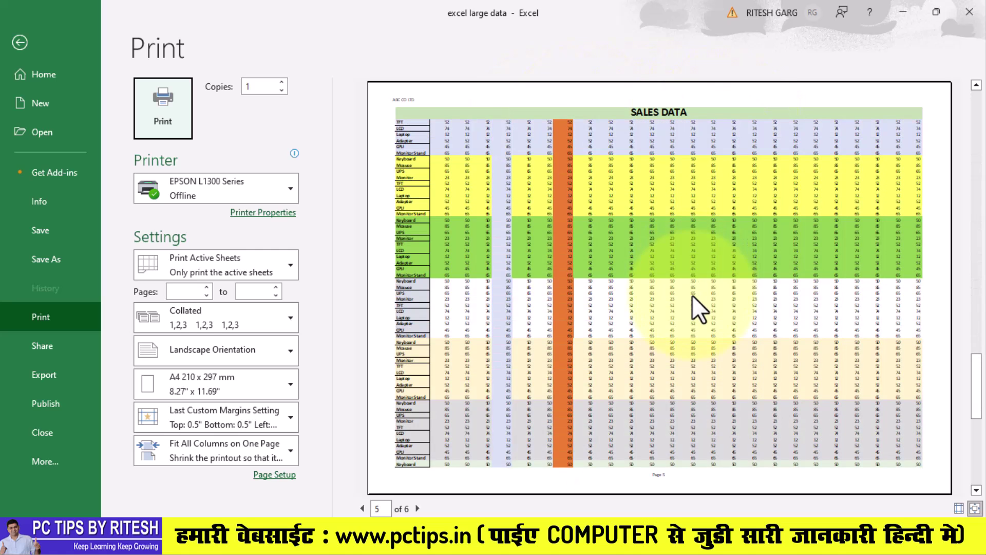
{"action": "scroll", "coordinate": [692, 298], "scroll_direction": "up", "scroll_amount": 1}
{"action": "scroll", "coordinate": [692, 304], "scroll_direction": "up", "scroll_amount": 1}
{"action": "scroll", "coordinate": [692, 304], "scroll_direction": "up", "scroll_amount": 1}
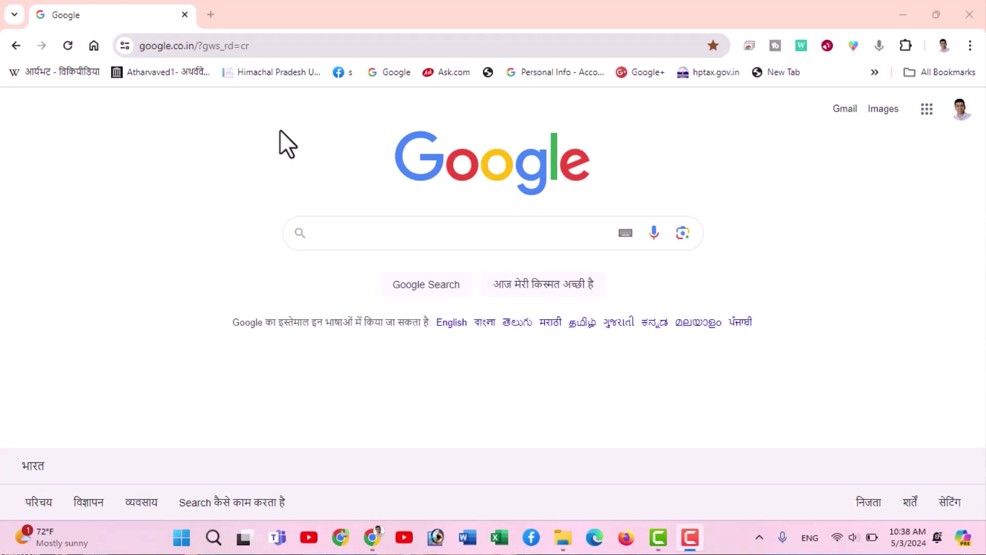
{"action": "left_click", "coordinate": [244, 46]}
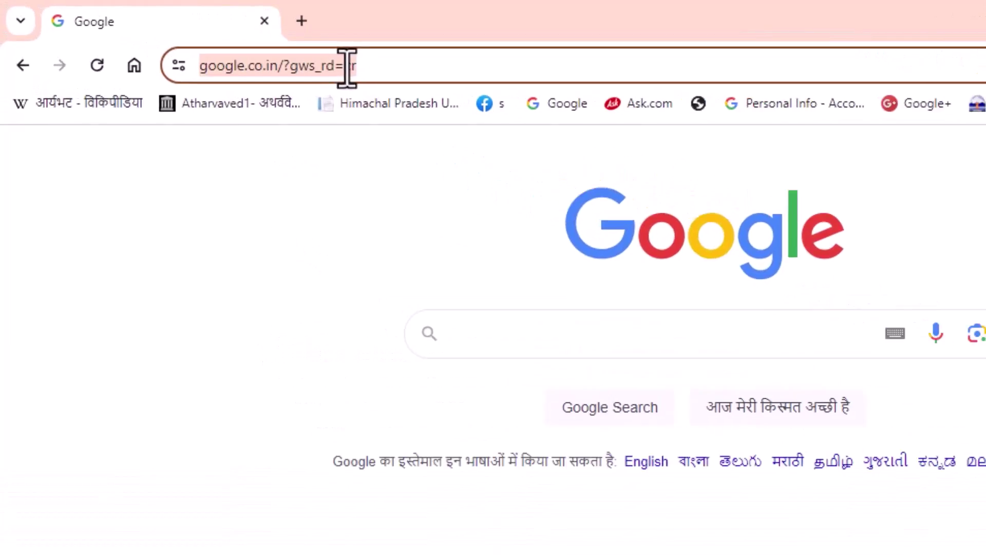
{"action": "type", "text": "www.c"}
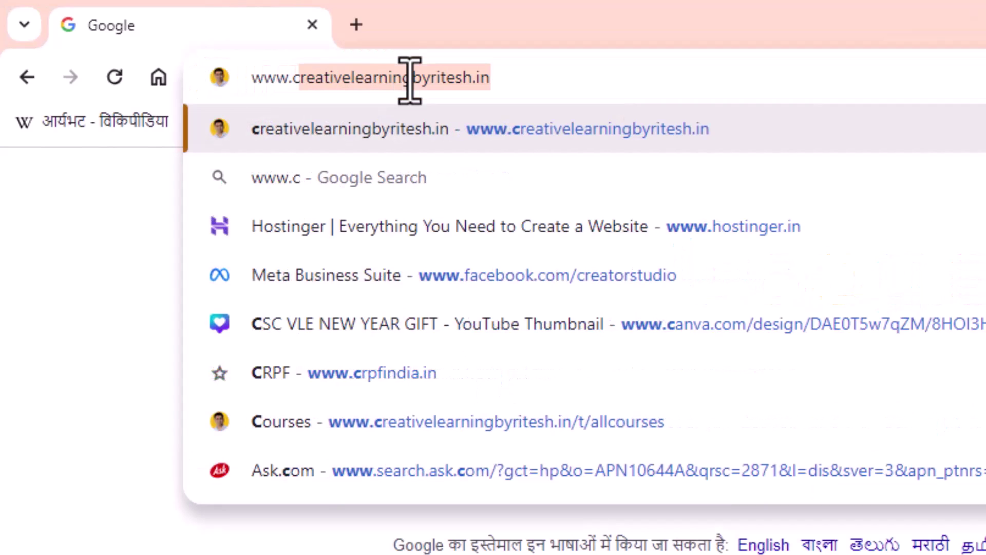
{"action": "type", "text": "reativelearningbyritesh.in"}
{"action": "key", "text": "Return"}
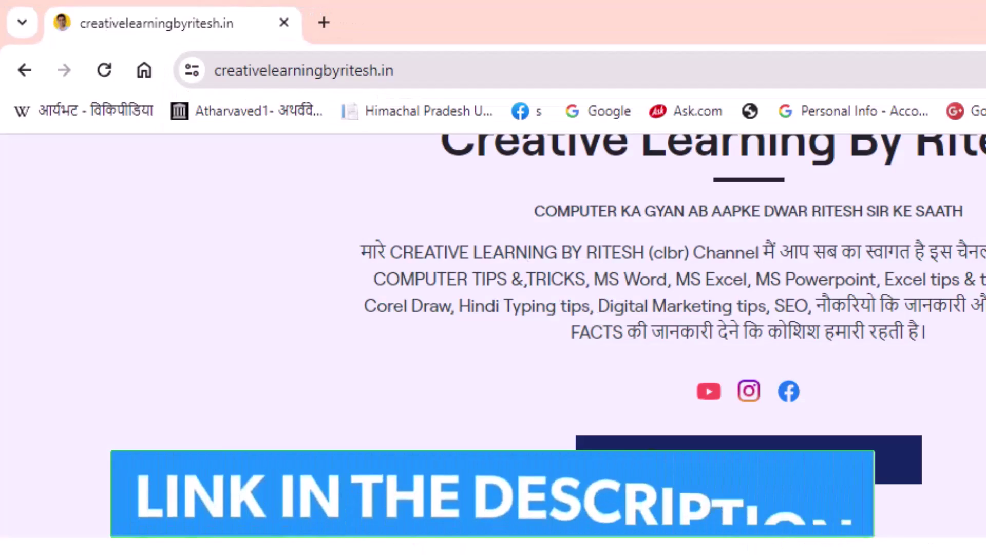
- Browse the course listing and open lesson 5.1, Excel Sheet Formatting - Part 1
{"action": "scroll", "coordinate": [355, 252], "scroll_direction": "down", "scroll_amount": 1}
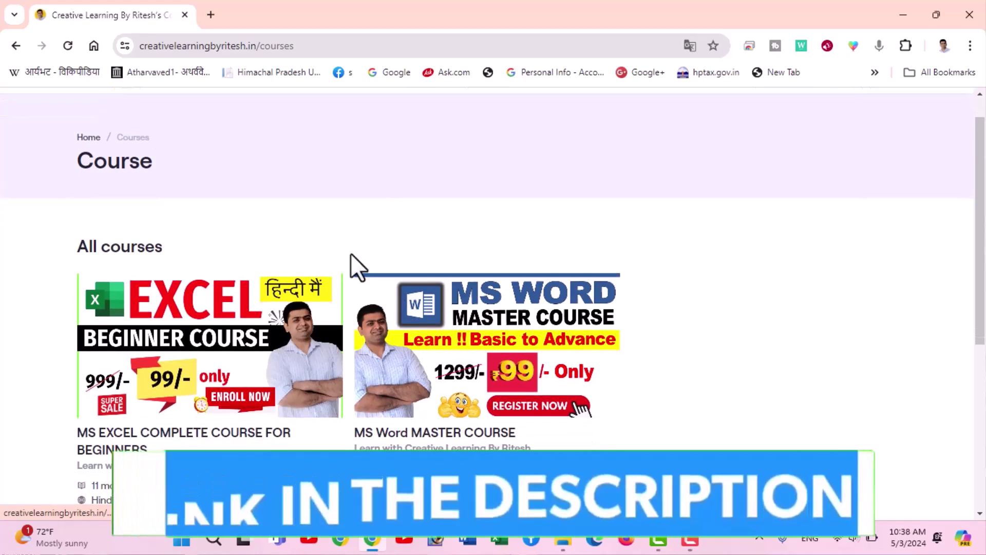
{"action": "scroll", "coordinate": [229, 341], "scroll_direction": "down", "scroll_amount": 2}
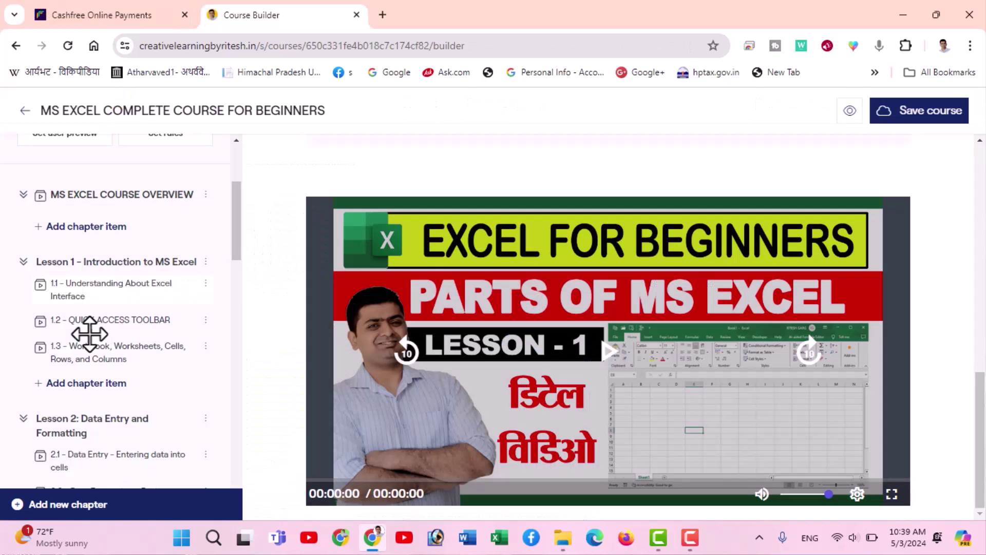
{"action": "scroll", "coordinate": [88, 335], "scroll_direction": "down", "scroll_amount": 4}
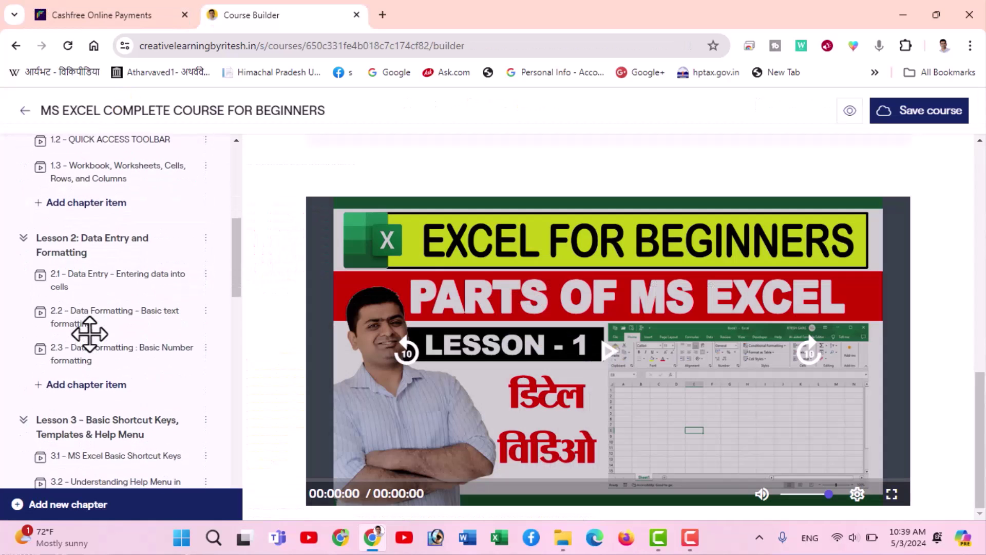
{"action": "scroll", "coordinate": [88, 335], "scroll_direction": "down", "scroll_amount": 4}
{"action": "scroll", "coordinate": [84, 308], "scroll_direction": "down", "scroll_amount": 4}
{"action": "left_click", "coordinate": [87, 300]}
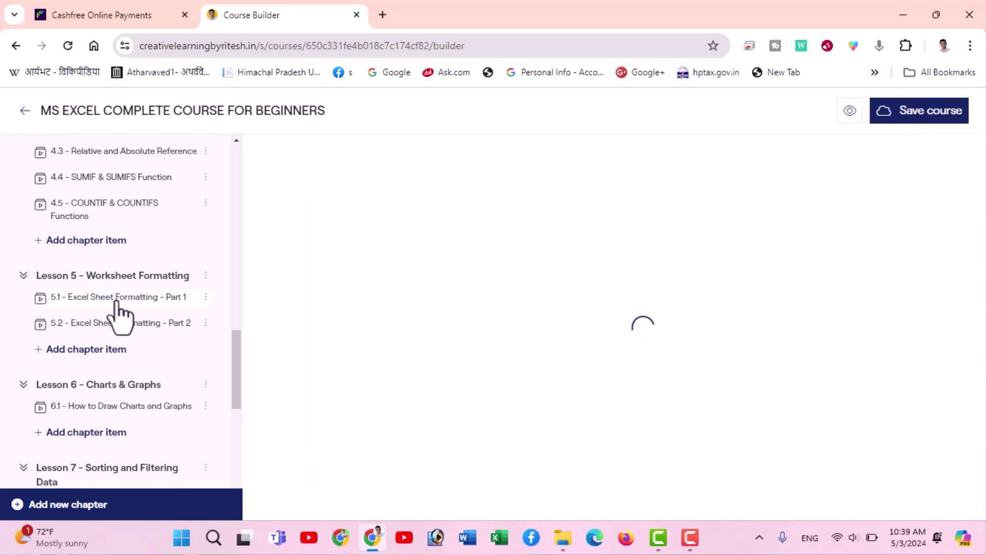
{"action": "scroll", "coordinate": [514, 436], "scroll_direction": "down", "scroll_amount": 1}
{"action": "scroll", "coordinate": [549, 441], "scroll_direction": "down", "scroll_amount": 10}
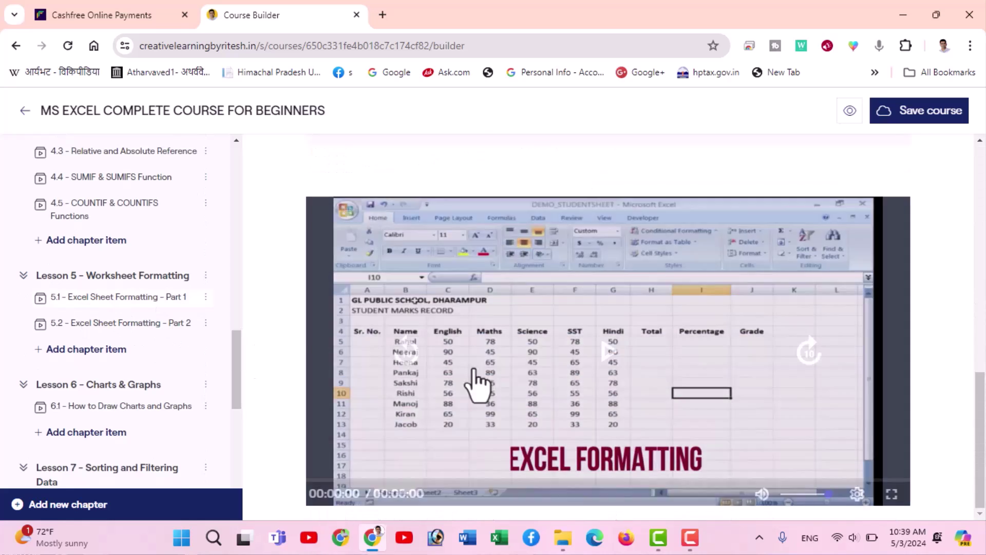